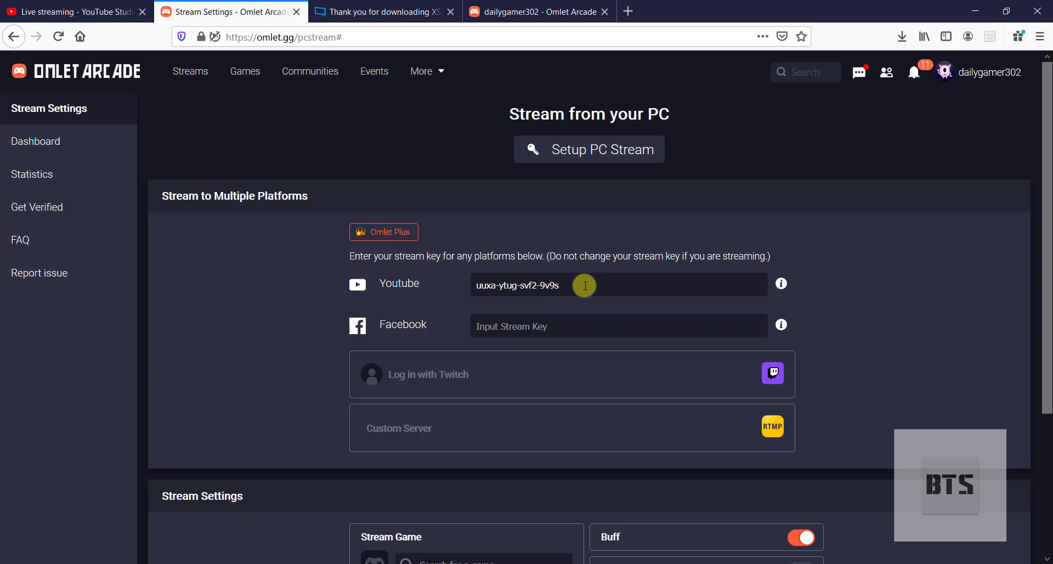
Copy the stream key from YouTube Studio's live dashboard and return to Omlet's Stream Settings
{"action": "left_click", "coordinate": [71, 10]}
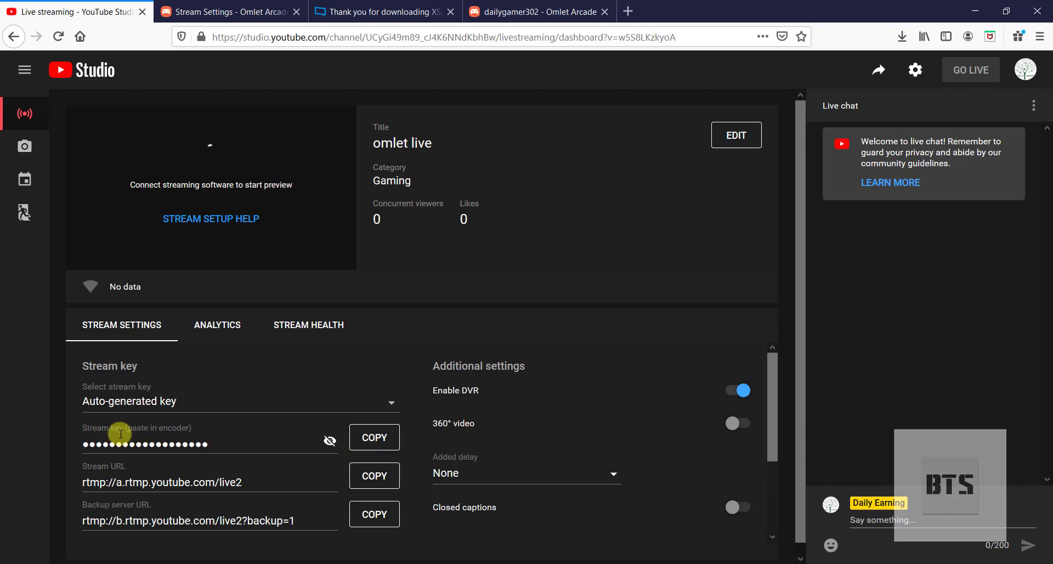
{"action": "left_click", "coordinate": [369, 436]}
{"action": "left_click", "coordinate": [368, 436]}
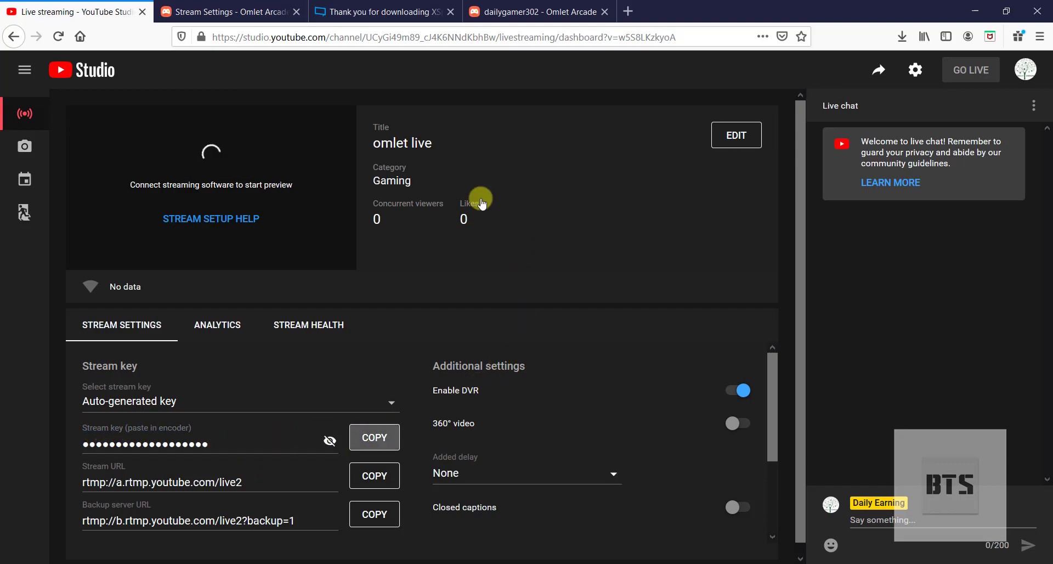
{"action": "left_click", "coordinate": [234, 14]}
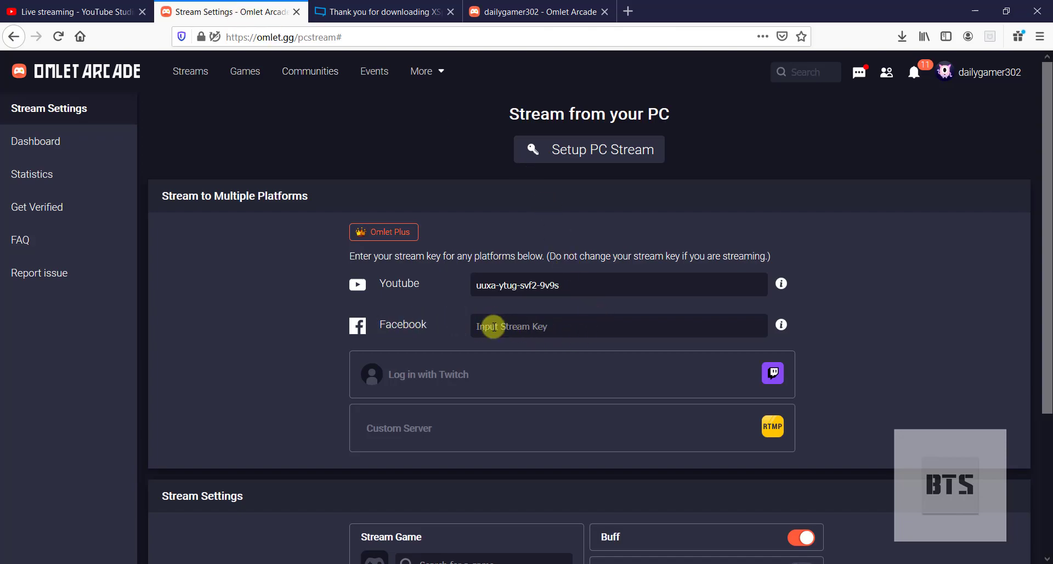
In a new browser tab, go to facebook.com/live/create
{"action": "left_click", "coordinate": [628, 6]}
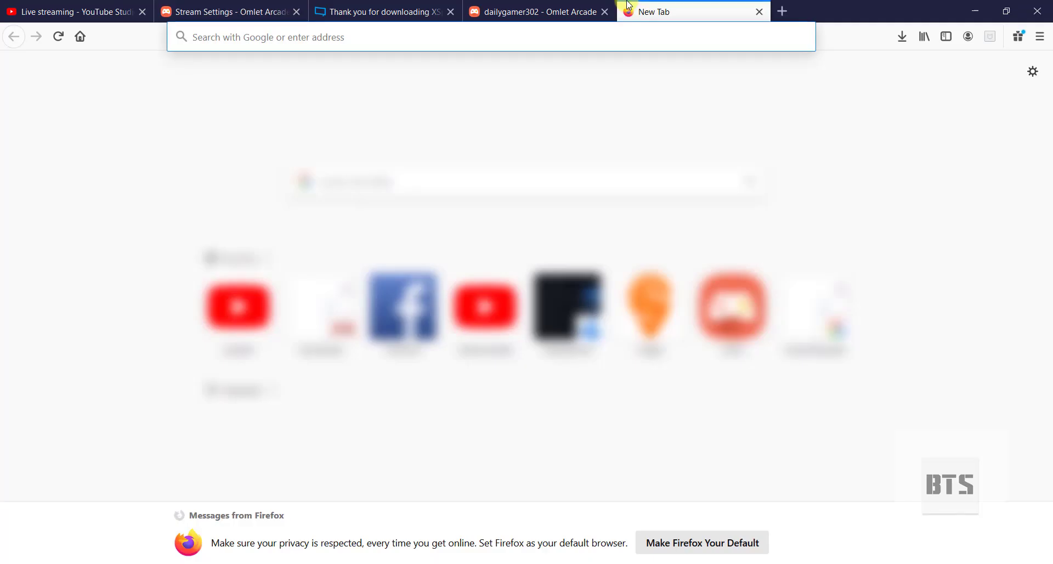
{"action": "type", "text": "facebook.com/"}
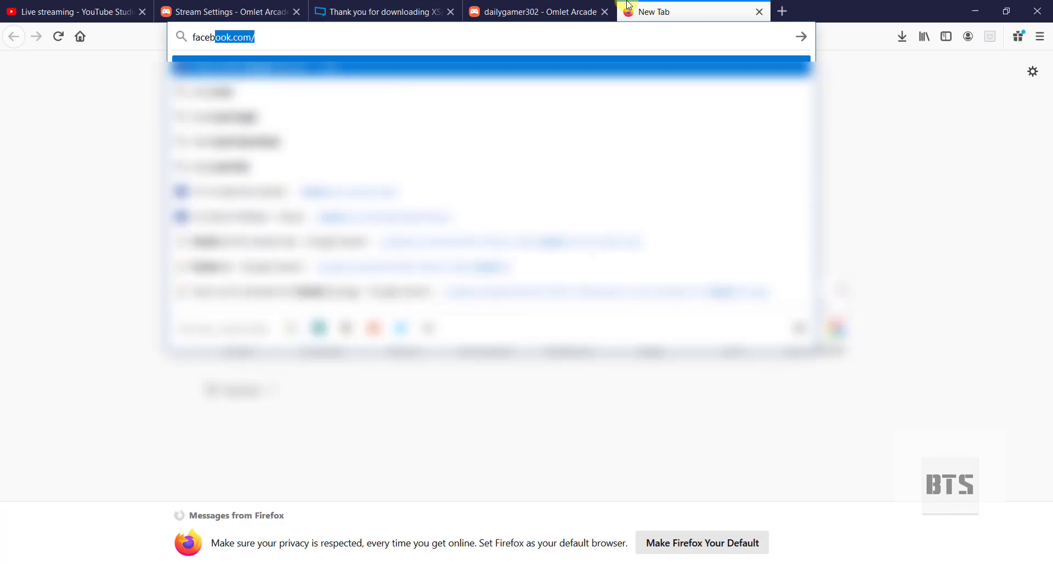
{"action": "key", "text": "Up"}
{"action": "key", "text": "Up"}
{"action": "key", "text": "Up"}
{"action": "key", "text": "Up"}
{"action": "key", "text": "Up"}
{"action": "key", "text": "Up"}
{"action": "key", "text": "Up"}
{"action": "key", "text": "Up"}
{"action": "key", "text": "Up"}
{"action": "key", "text": "Up"}
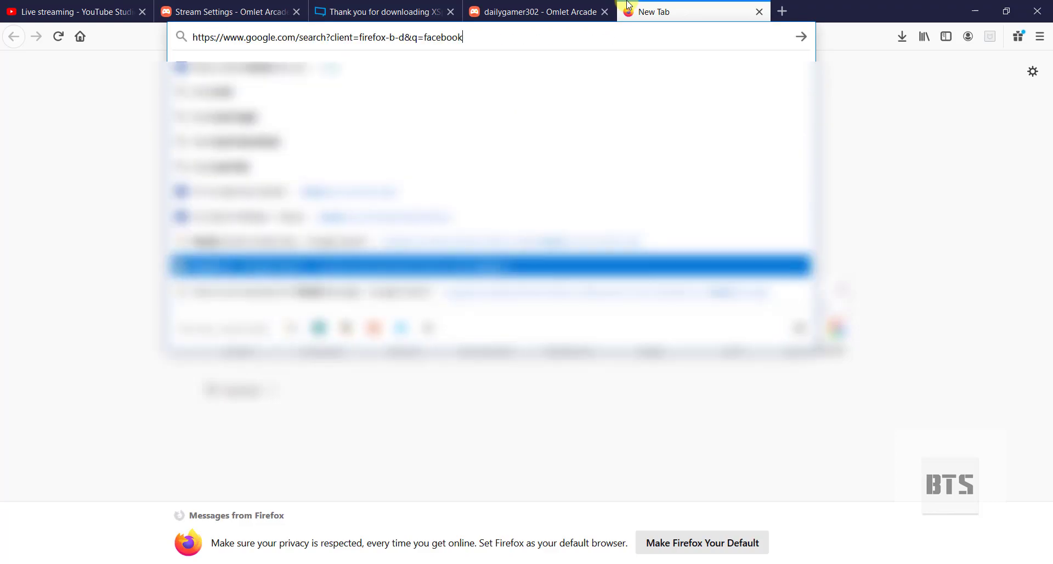
{"action": "key", "text": "Up"}
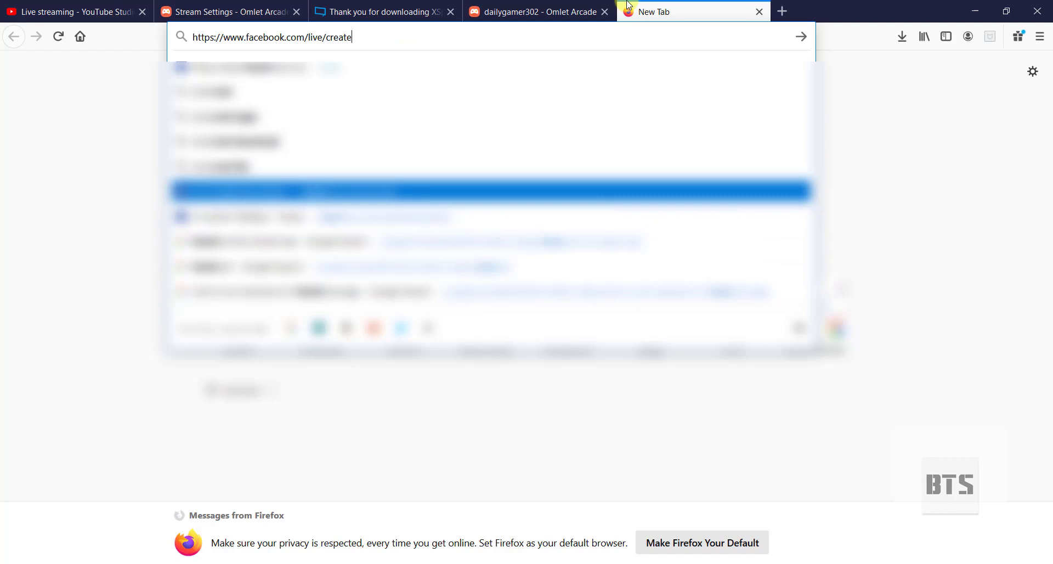
{"action": "key", "text": "Return"}
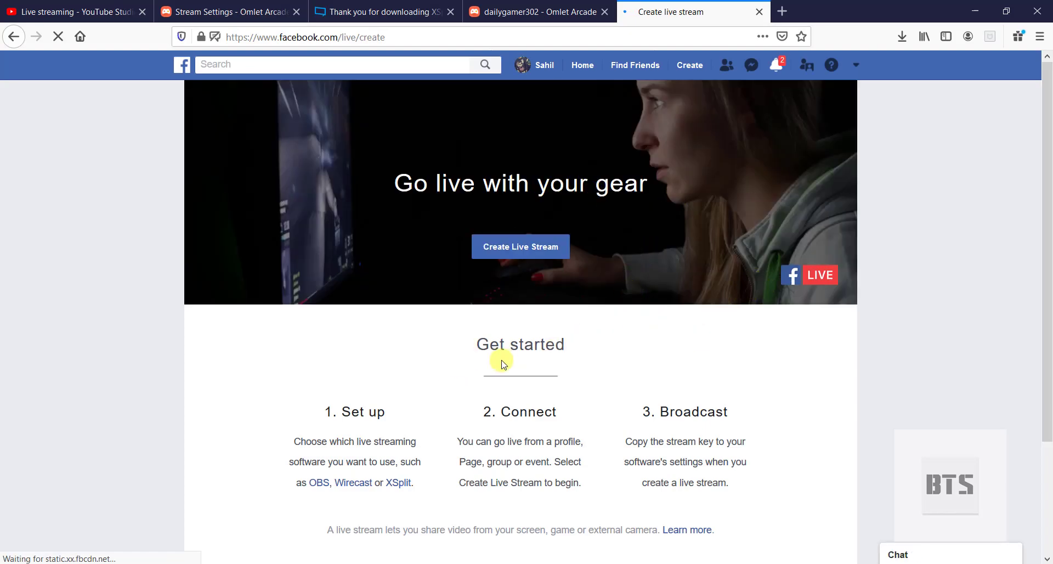
Create a new Facebook live stream and copy its stream key from the Live API section
{"action": "left_click", "coordinate": [526, 249]}
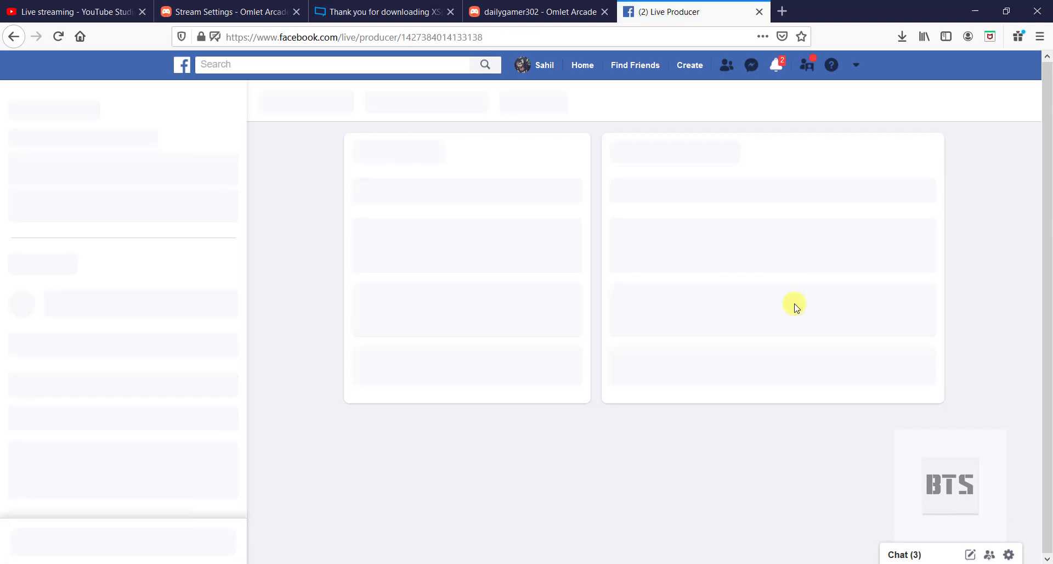
{"action": "scroll", "coordinate": [890, 315], "scroll_direction": "down", "scroll_amount": 5}
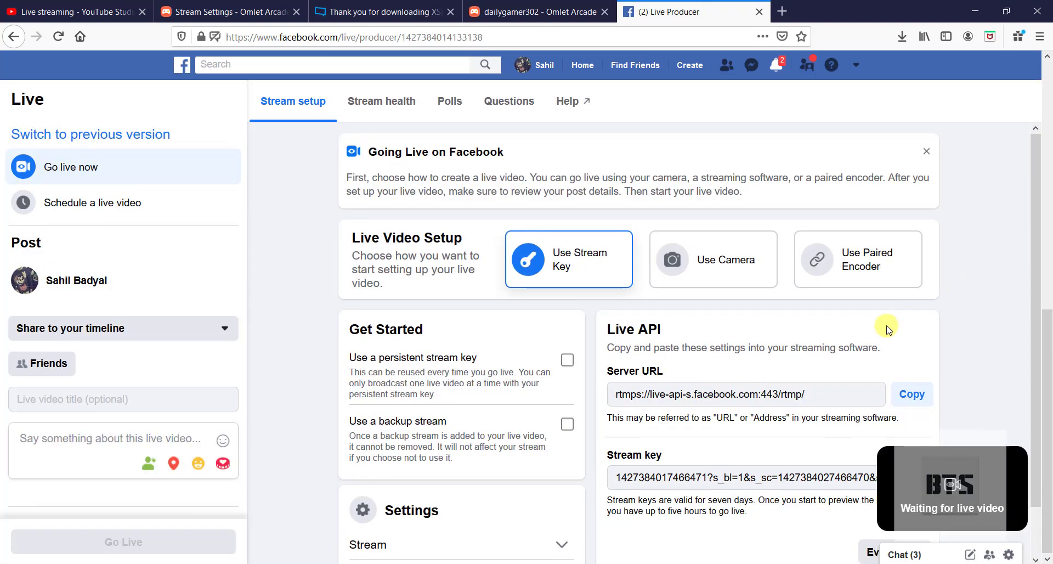
{"action": "scroll", "coordinate": [960, 351], "scroll_direction": "down", "scroll_amount": 2}
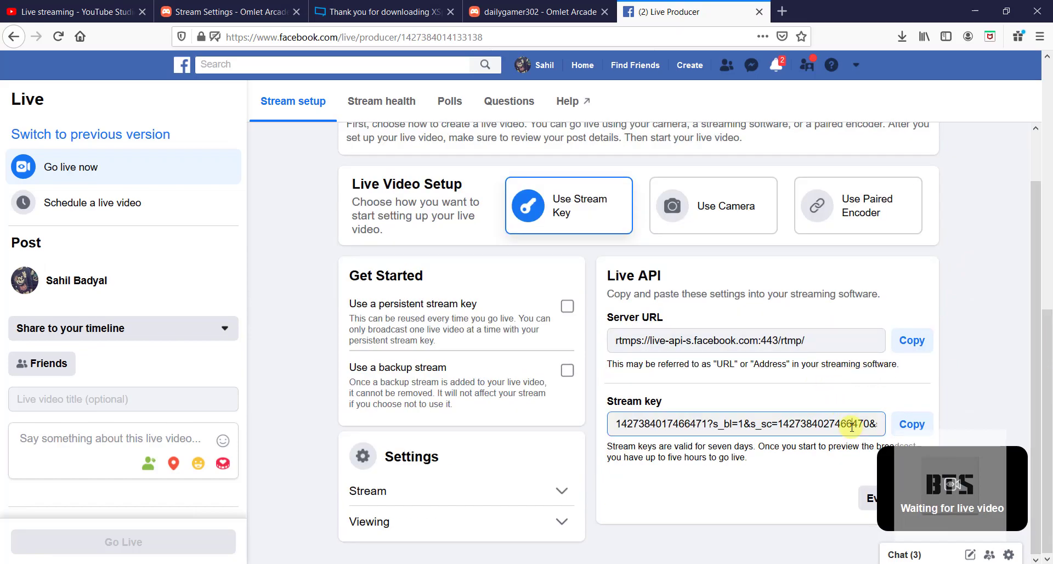
{"action": "left_click", "coordinate": [917, 425]}
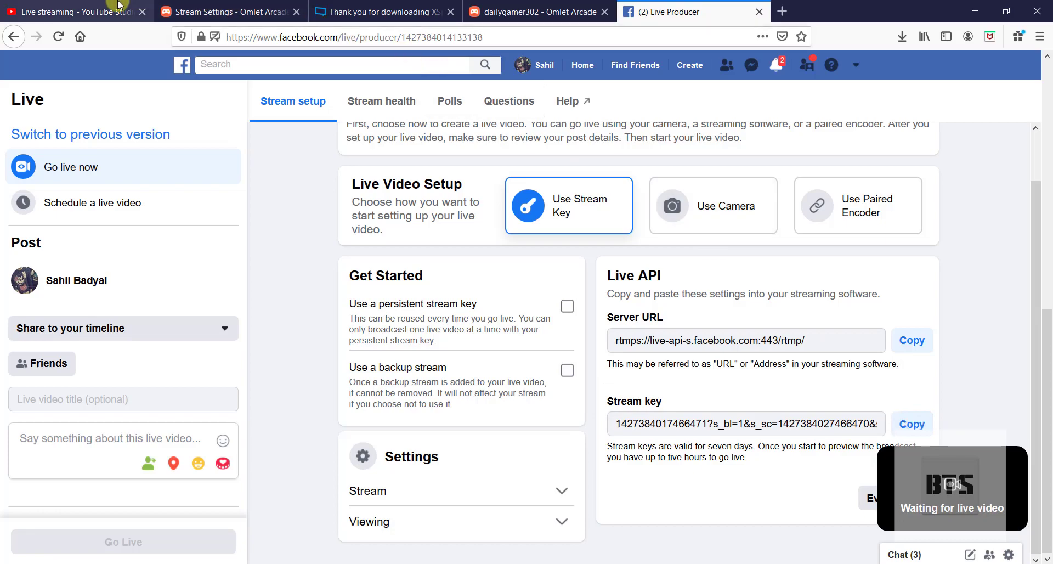
Paste the Live Producer stream key into Omlet's Facebook Input Stream Key field
{"action": "left_click", "coordinate": [225, 12]}
{"action": "right_click", "coordinate": [567, 325]}
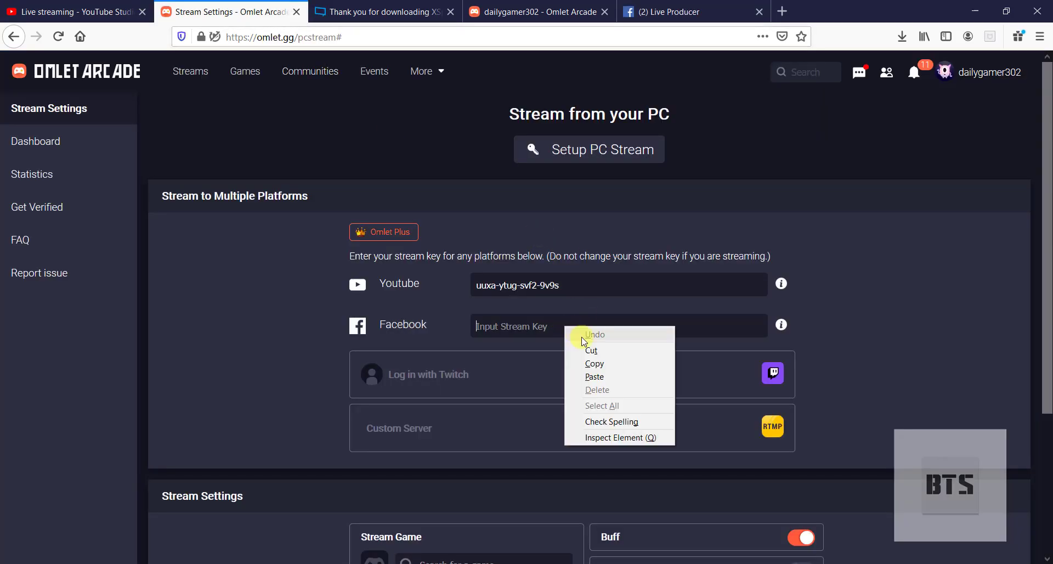
{"action": "left_click", "coordinate": [586, 369]}
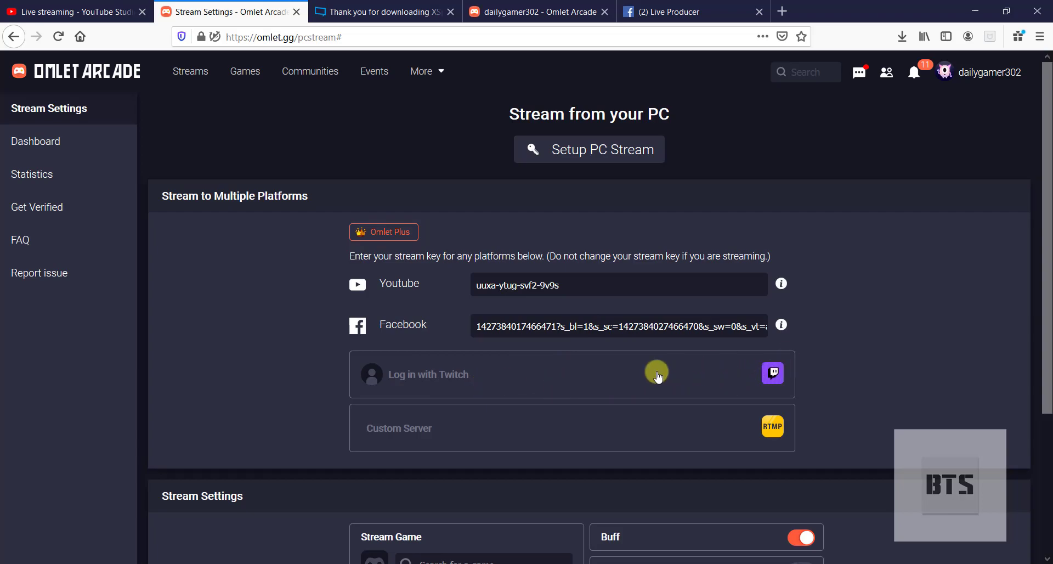
{"action": "left_click_drag", "start_coordinate": [1051, 263], "coordinate": [1050, 306]}
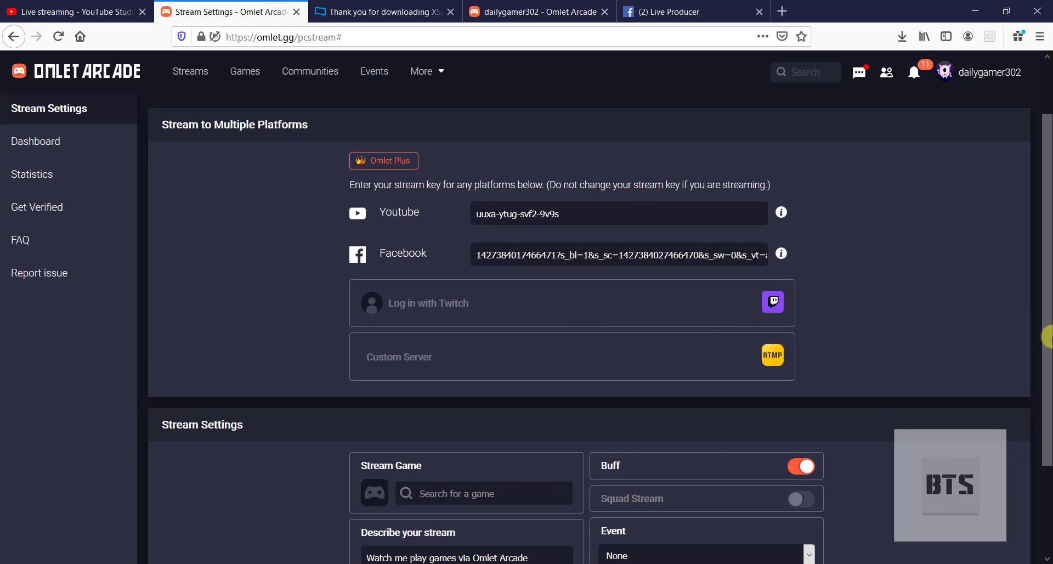
{"action": "left_click_drag", "start_coordinate": [1049, 331], "coordinate": [1049, 272]}
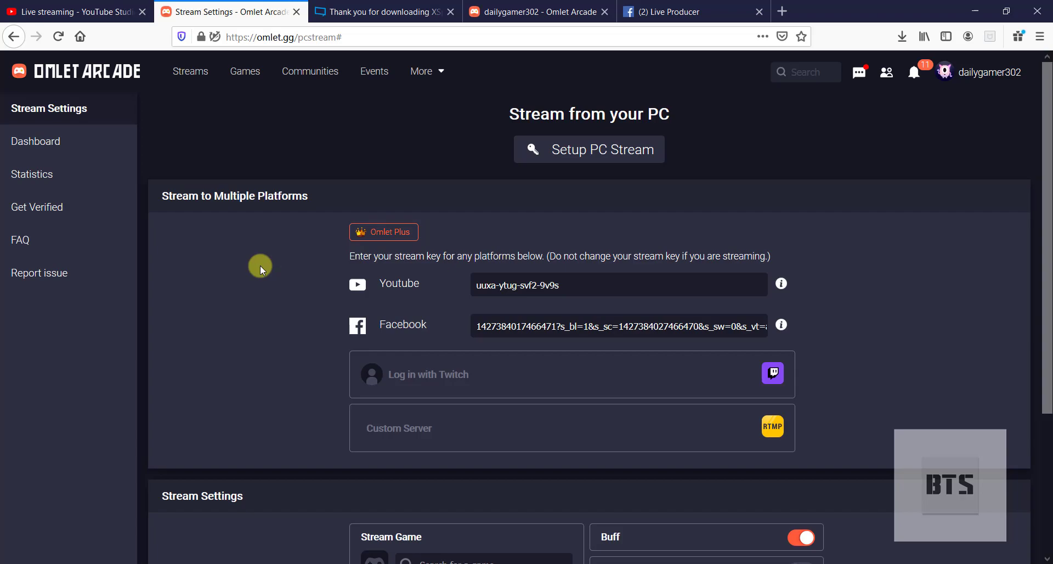
Copy the Custom RTMP URI from Omlet's Setup PC Stream panel, then switch to XSplit Broadcaster
{"action": "left_click", "coordinate": [571, 153]}
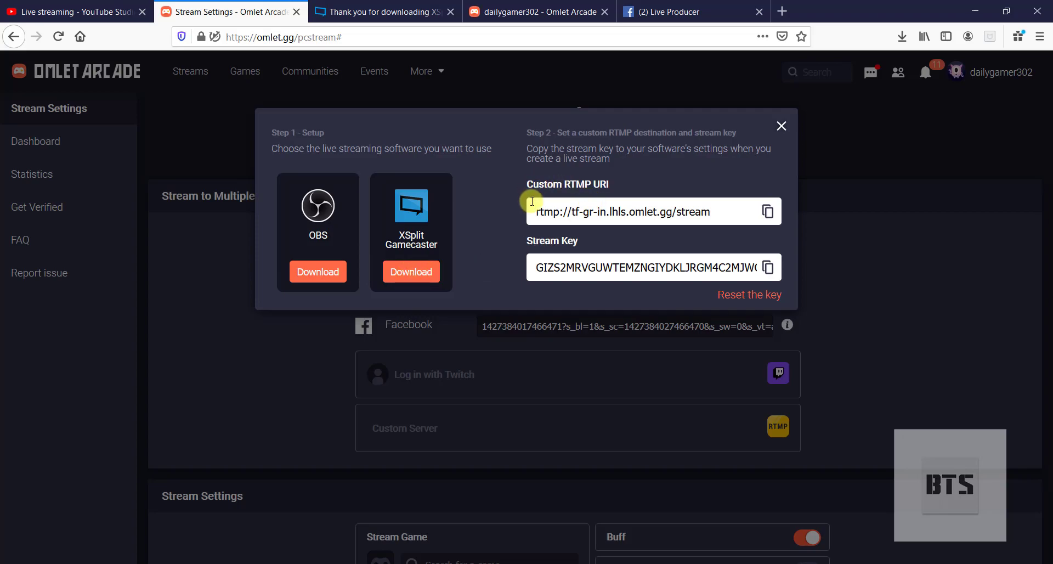
{"action": "left_click_drag", "start_coordinate": [533, 204], "coordinate": [574, 214]}
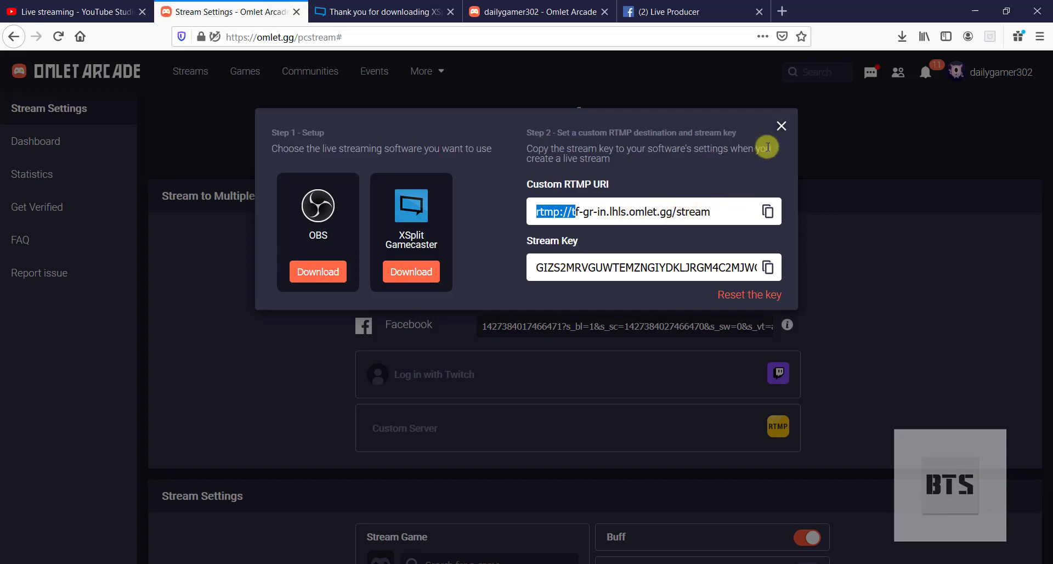
{"action": "left_click", "coordinate": [770, 214]}
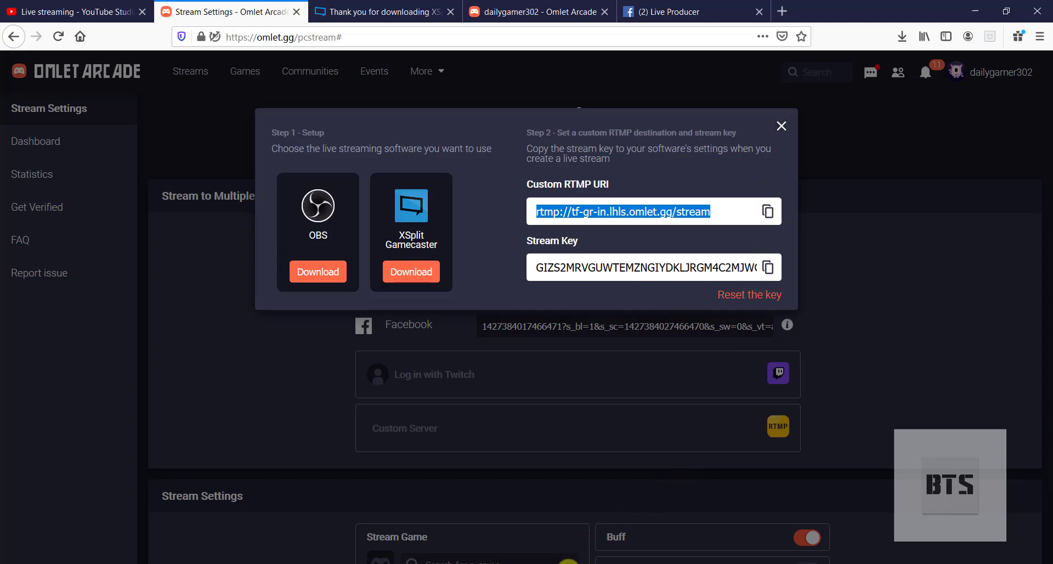
{"action": "left_click", "coordinate": [557, 563]}
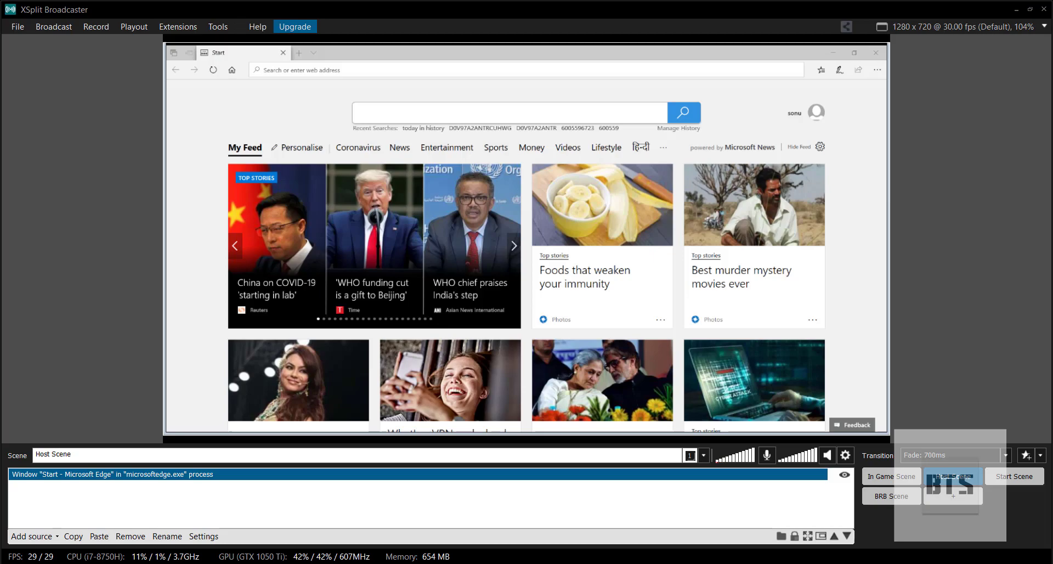
Select the Microsoft Edge window source and open Broadcast > Set up a new output > Custom RTMP
{"action": "left_click", "coordinate": [500, 157]}
{"action": "left_click", "coordinate": [501, 157]}
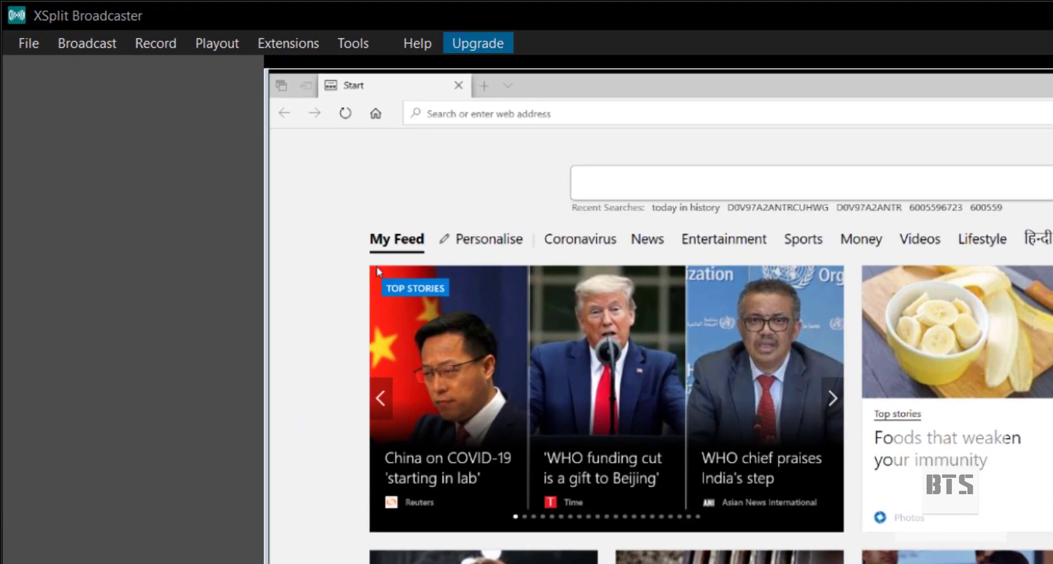
{"action": "key", "text": "alt+b"}
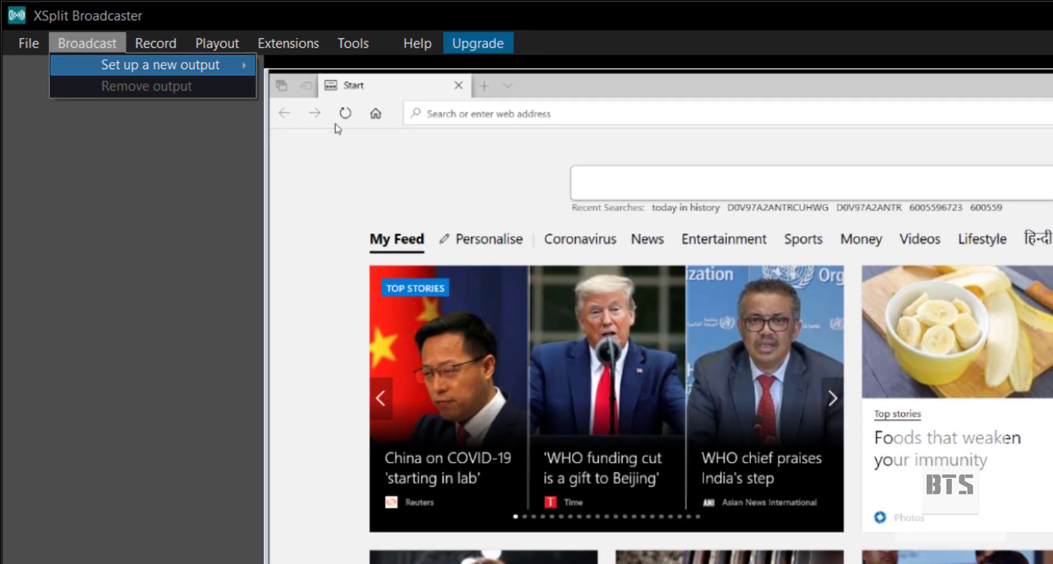
{"action": "key", "text": "Right"}
{"action": "key", "text": "Down"}
{"action": "key", "text": "Left"}
{"action": "key", "text": "Down"}
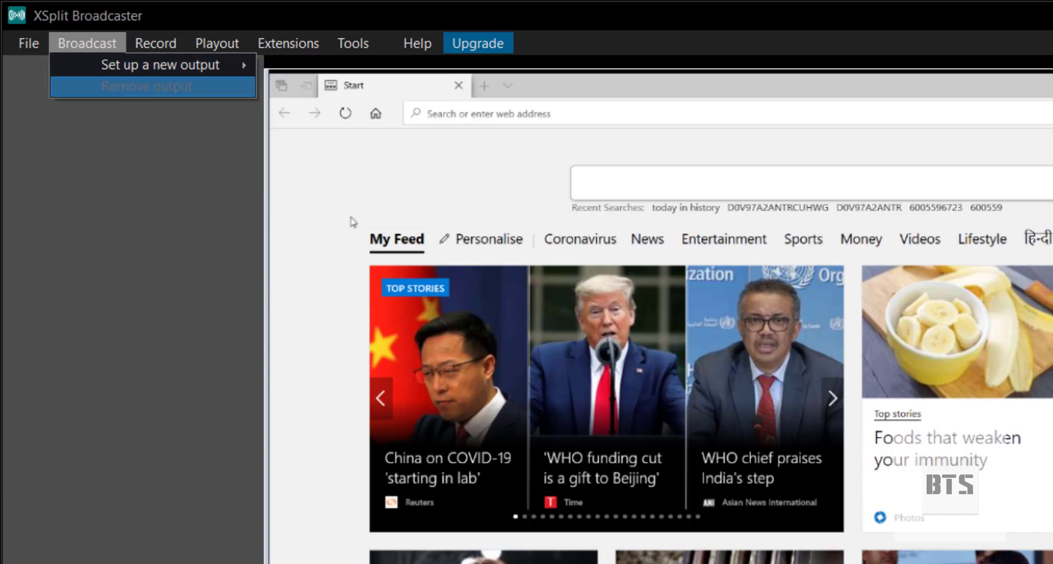
{"action": "key", "text": "Escape"}
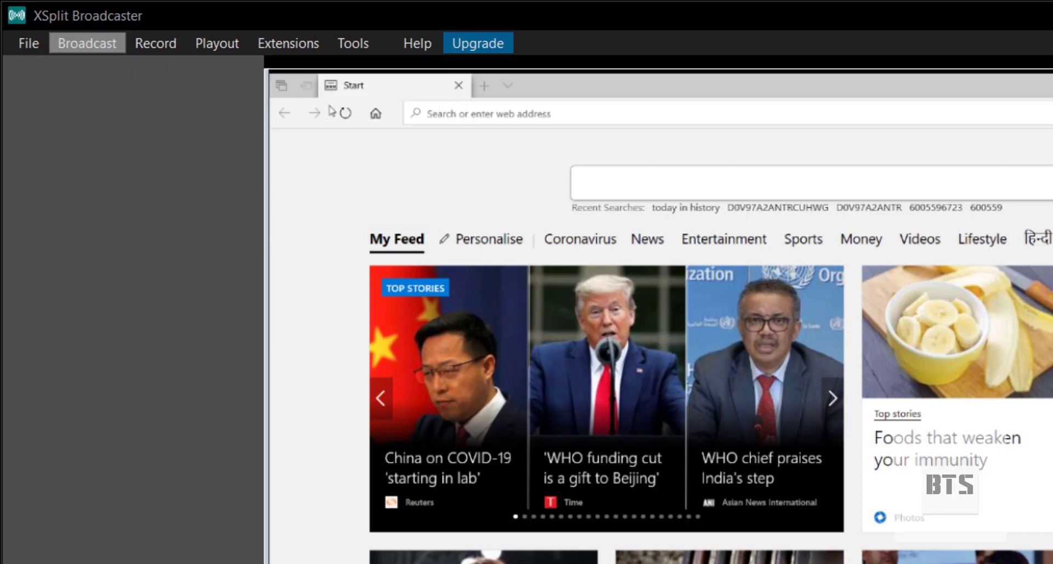
{"action": "key", "text": "Down"}
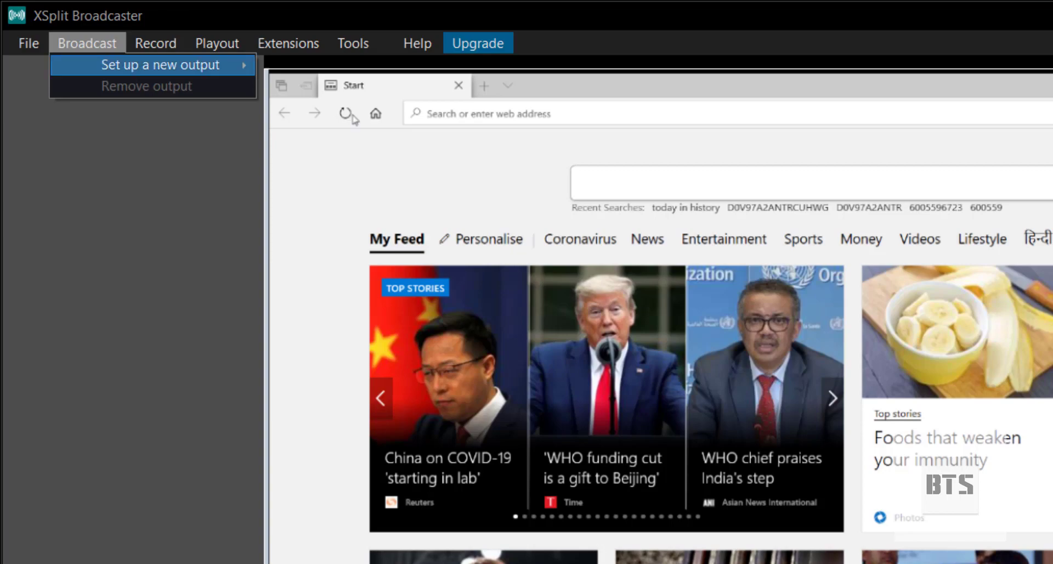
{"action": "key", "text": "Right"}
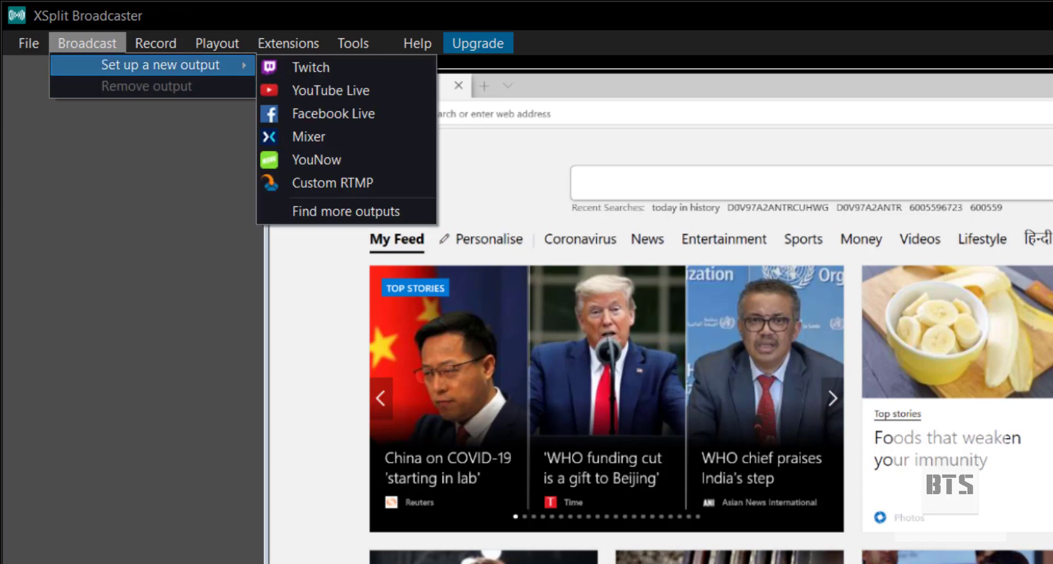
{"action": "key", "text": "Down"}
{"action": "key", "text": "Down"}
{"action": "key", "text": "Down"}
{"action": "key", "text": "Down"}
{"action": "key", "text": "Down"}
{"action": "key", "text": "Down"}
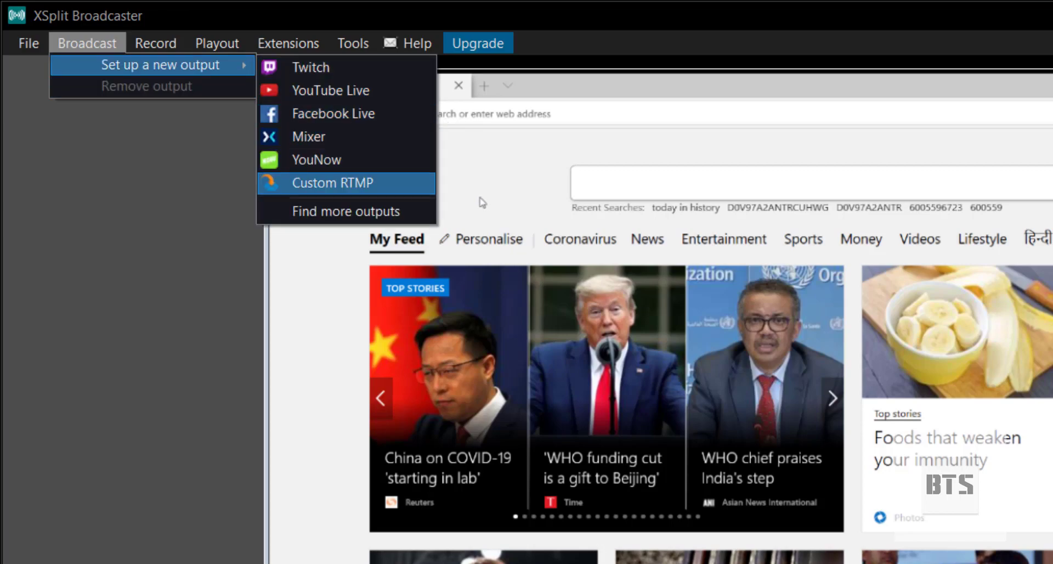
{"action": "key", "text": "Return"}
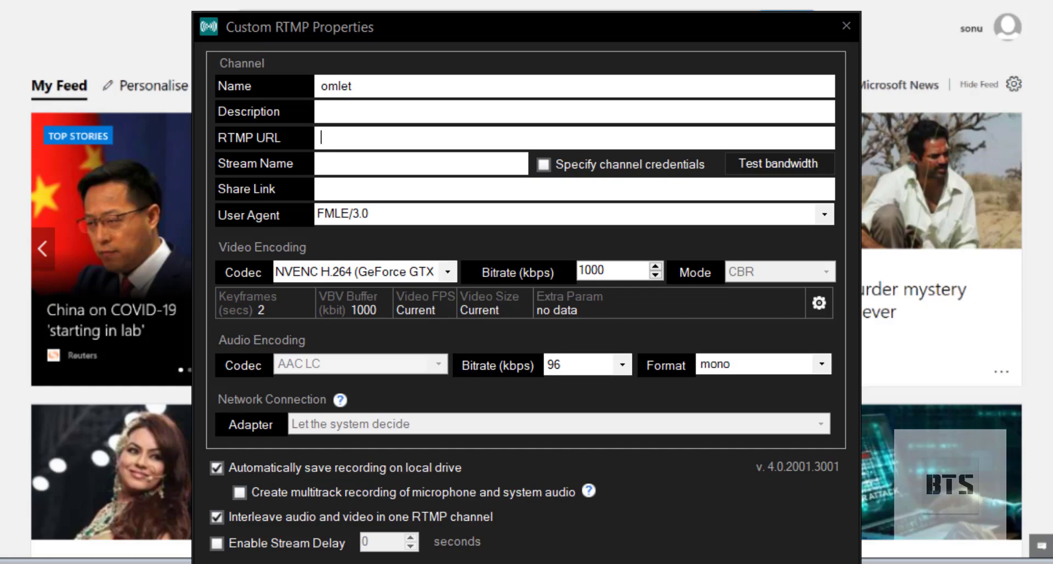
Paste Omlet's RTMP URL, paste Omlet's stream key as Stream Name, and save the omlet output
{"action": "key", "text": "ctrl+v"}
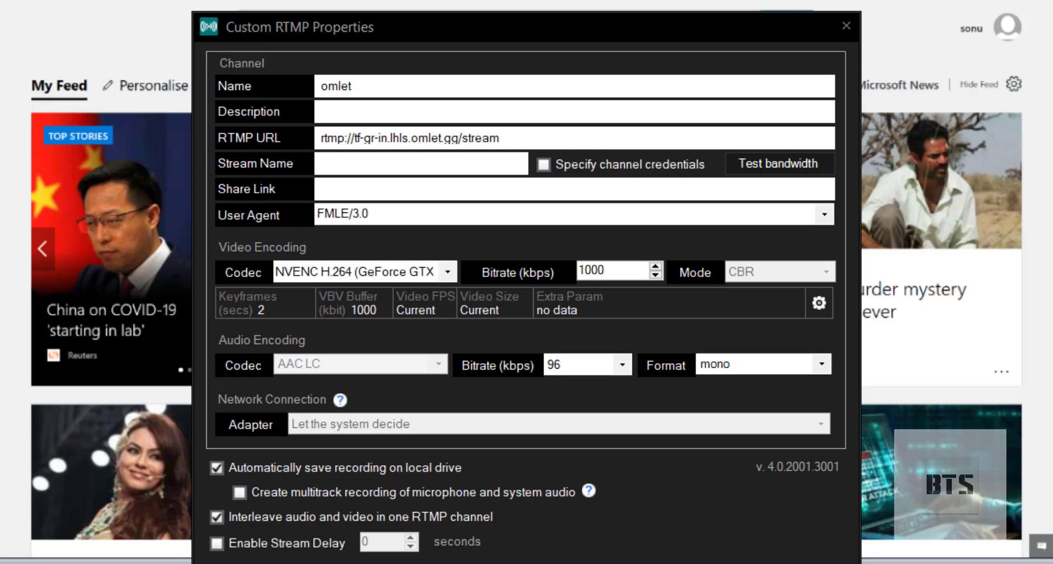
{"action": "key", "text": "alt+Tab"}
{"action": "left_click", "coordinate": [927, 284]}
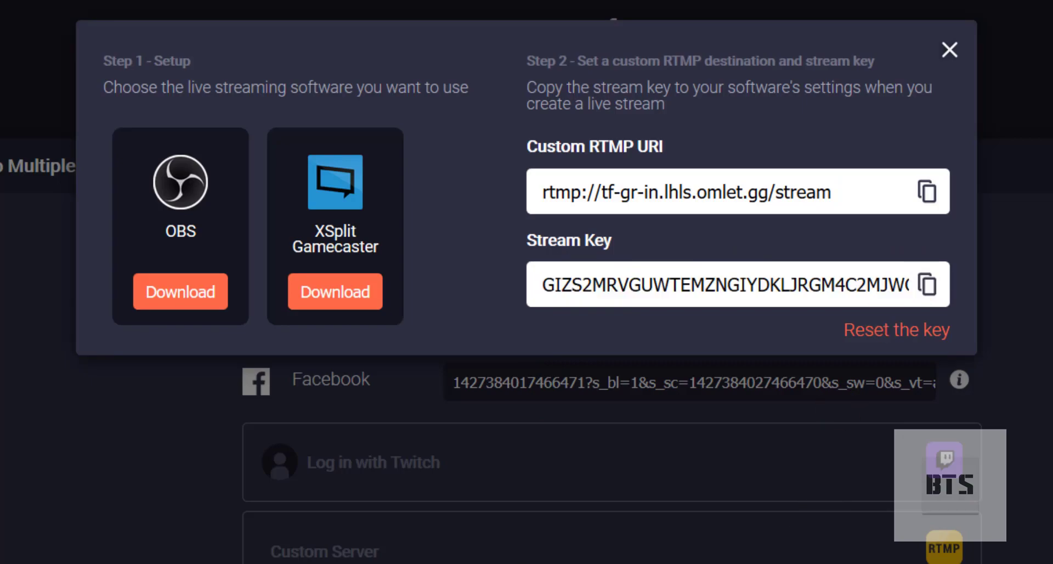
{"action": "key", "text": "alt+Tab"}
{"action": "key", "text": "ctrl+v"}
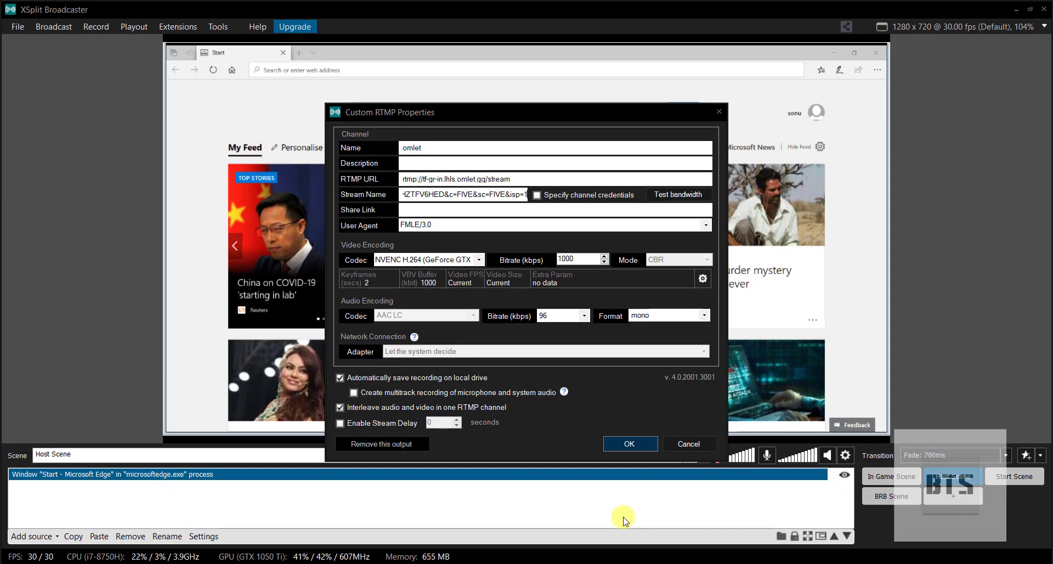
{"action": "key", "text": "Return"}
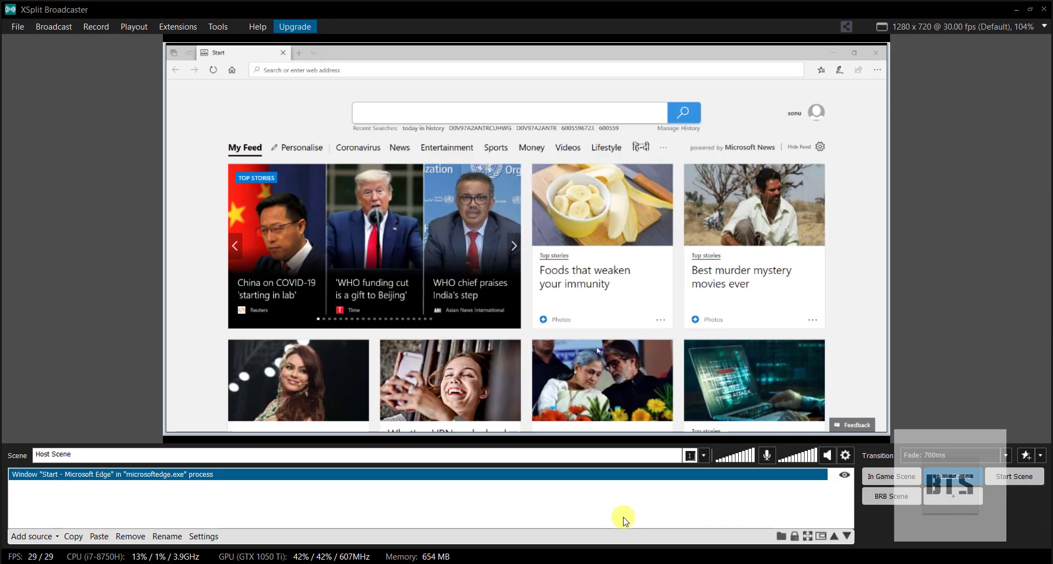
Close Omlet's stream key popup and save the stream settings with the 'Watch me play games via Omlet Arcade' description
{"action": "key", "text": "alt+Tab"}
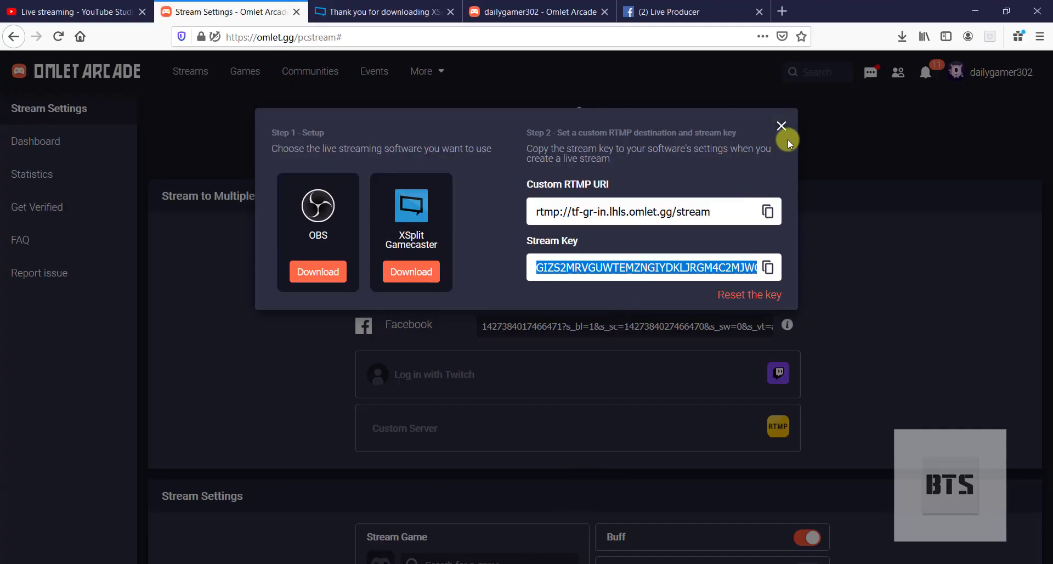
{"action": "left_click", "coordinate": [777, 127]}
{"action": "scroll", "coordinate": [849, 333], "scroll_direction": "down", "scroll_amount": 4}
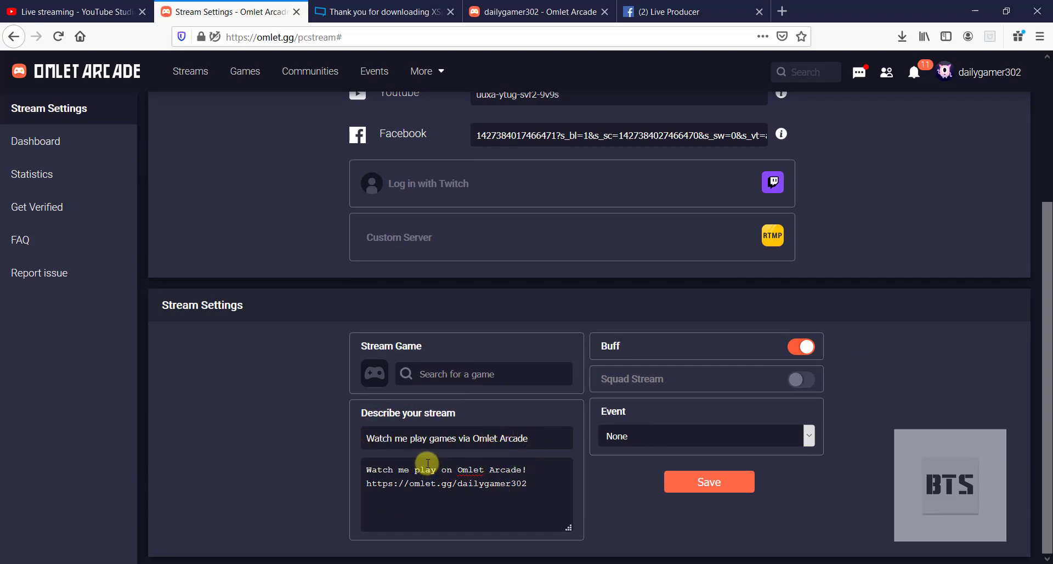
{"action": "left_click", "coordinate": [709, 486]}
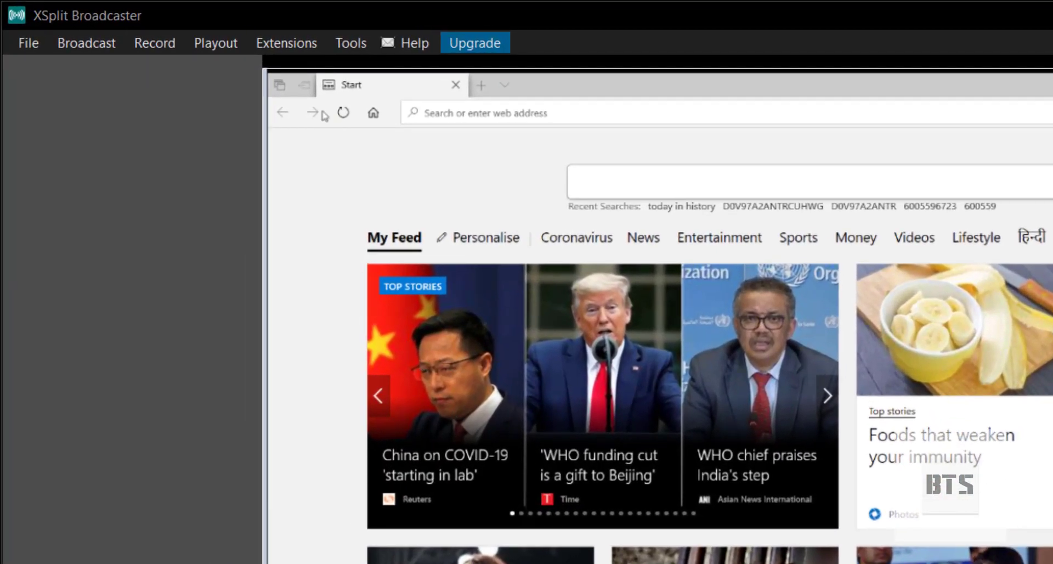
Start broadcasting the Edge window to the Custom RTMP - omlet output
{"action": "key", "text": "Down"}
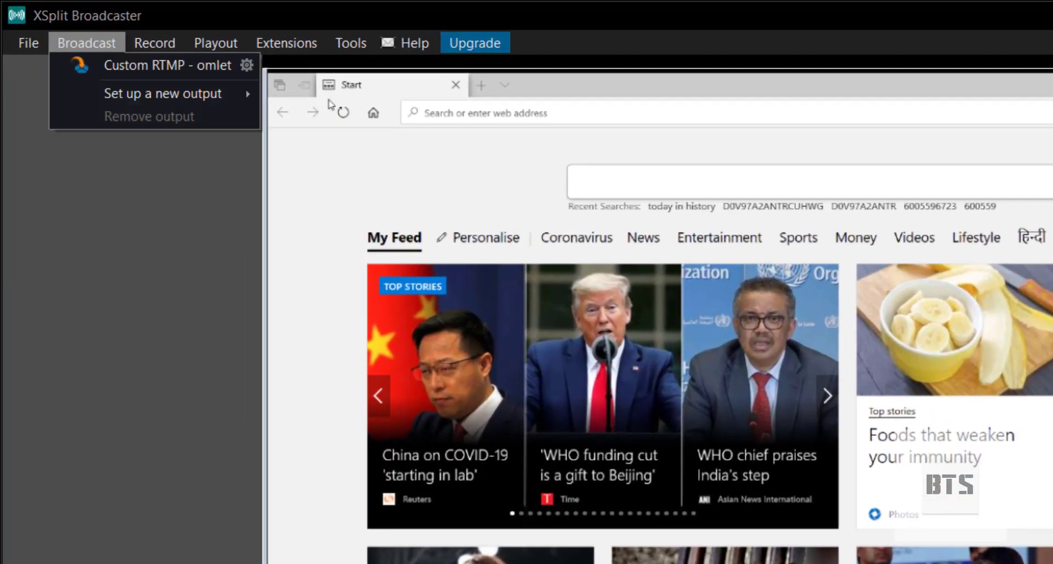
{"action": "key", "text": "Down"}
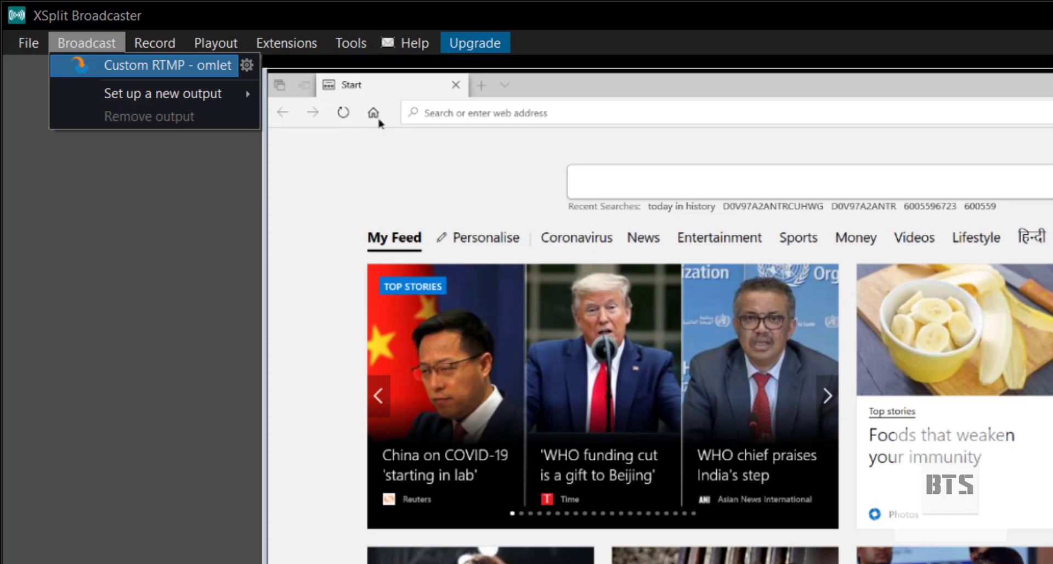
{"action": "key", "text": "Return"}
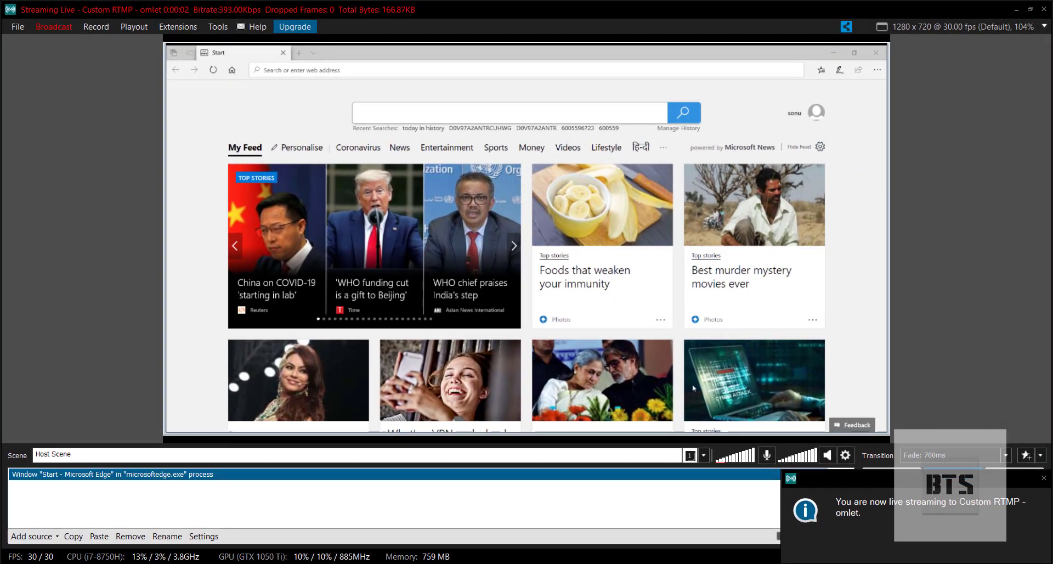
{"action": "left_click", "coordinate": [307, 156]}
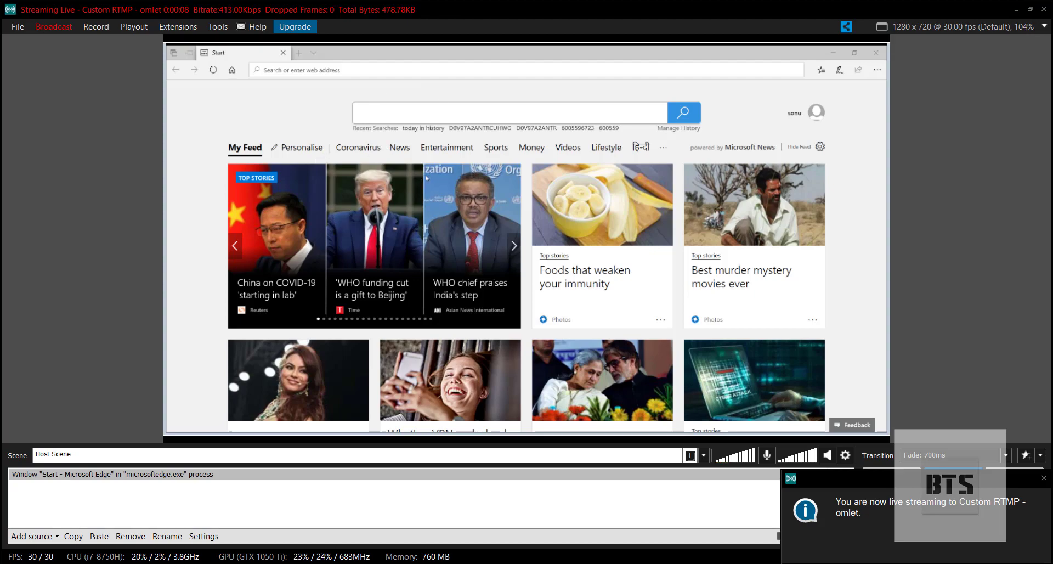
Watch Omlet's stream preview full screen with sound, then return to the live dashboard
{"action": "key", "text": "alt+Tab"}
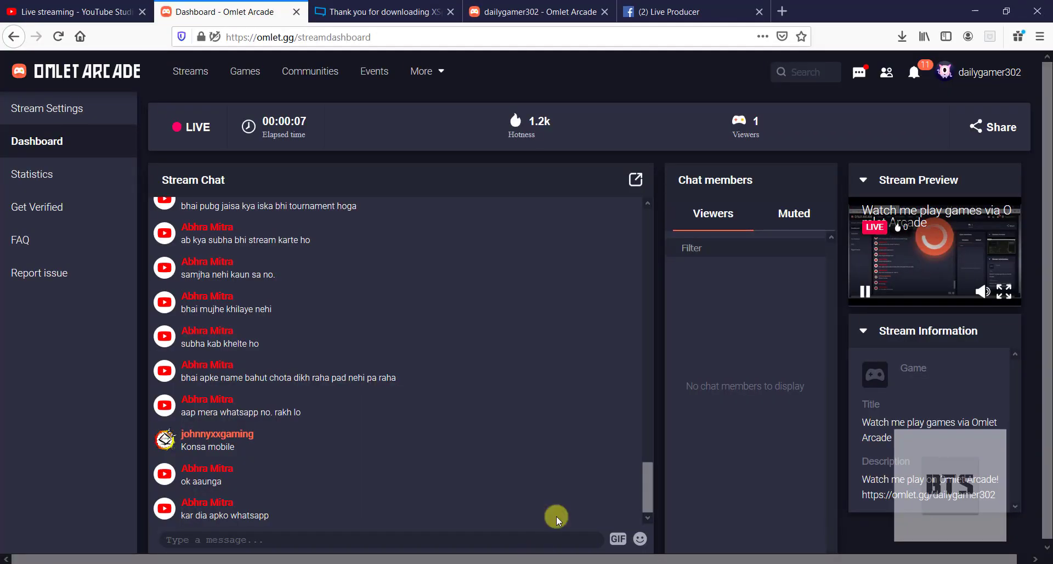
{"action": "left_click", "coordinate": [1006, 294]}
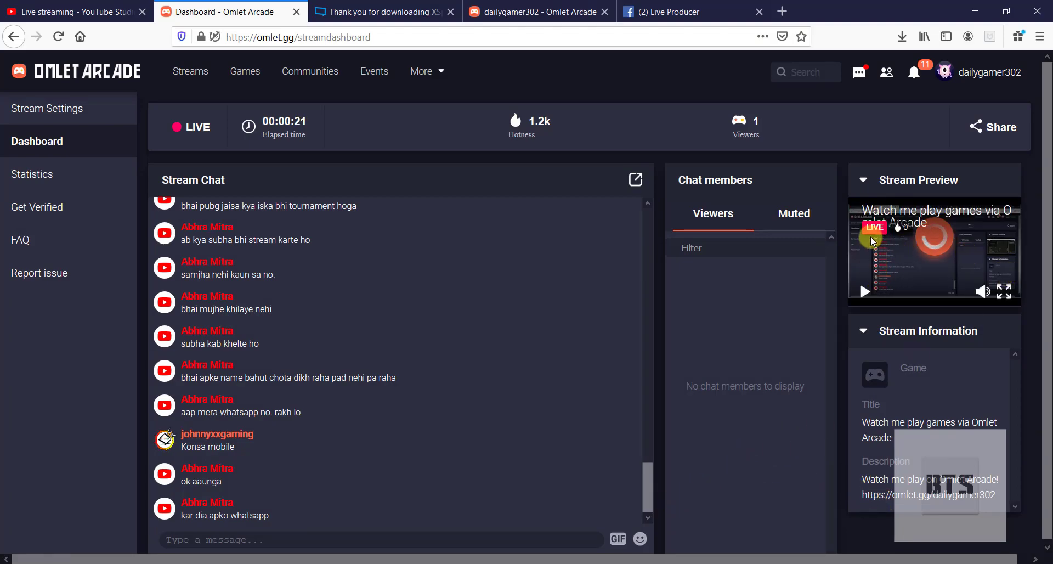
{"action": "left_click", "coordinate": [983, 291]}
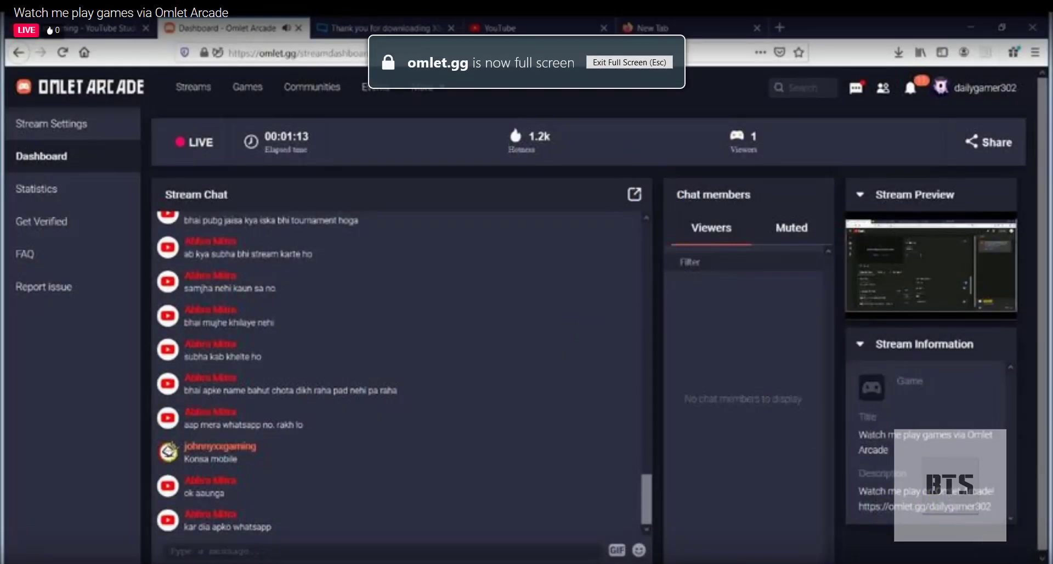
{"action": "key", "text": "Escape"}
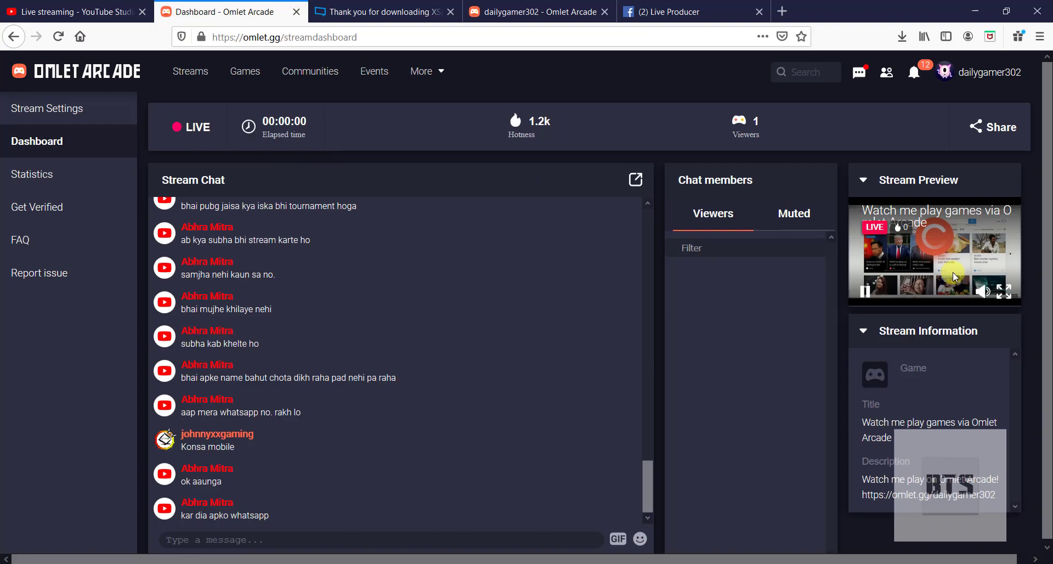
{"action": "left_click", "coordinate": [1004, 294]}
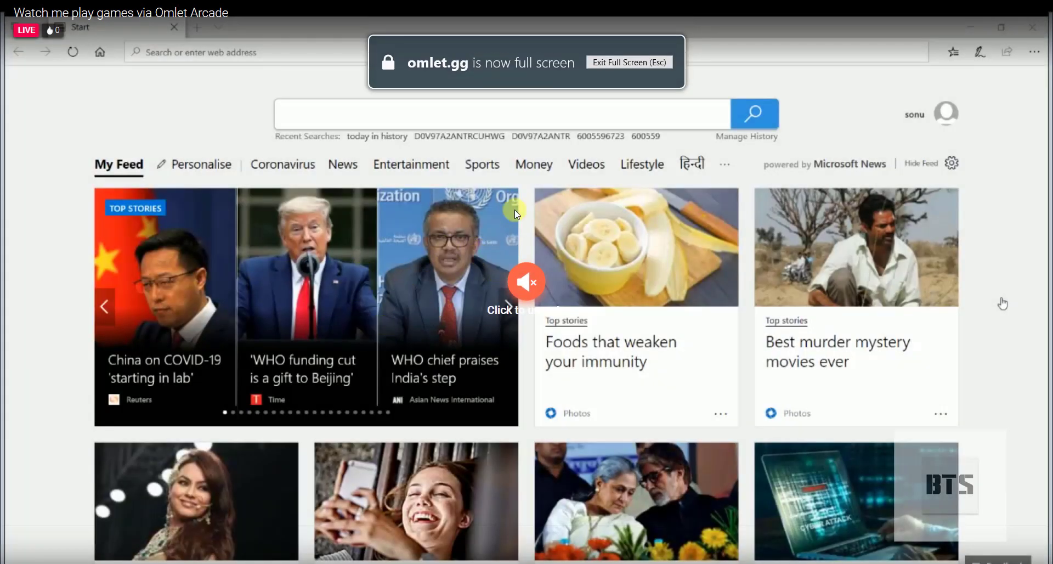
{"action": "left_click", "coordinate": [532, 332]}
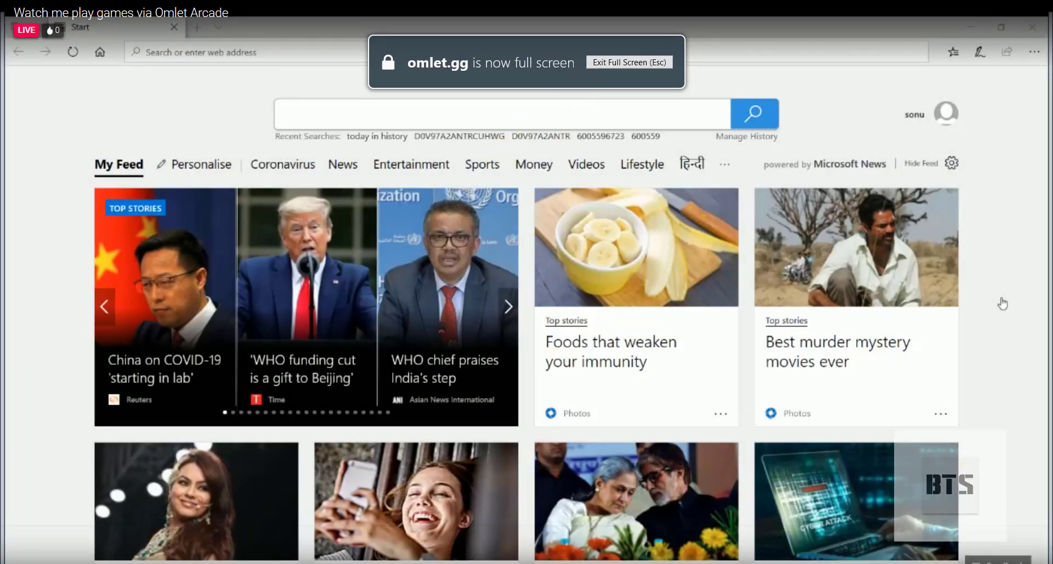
{"action": "key", "text": "Escape"}
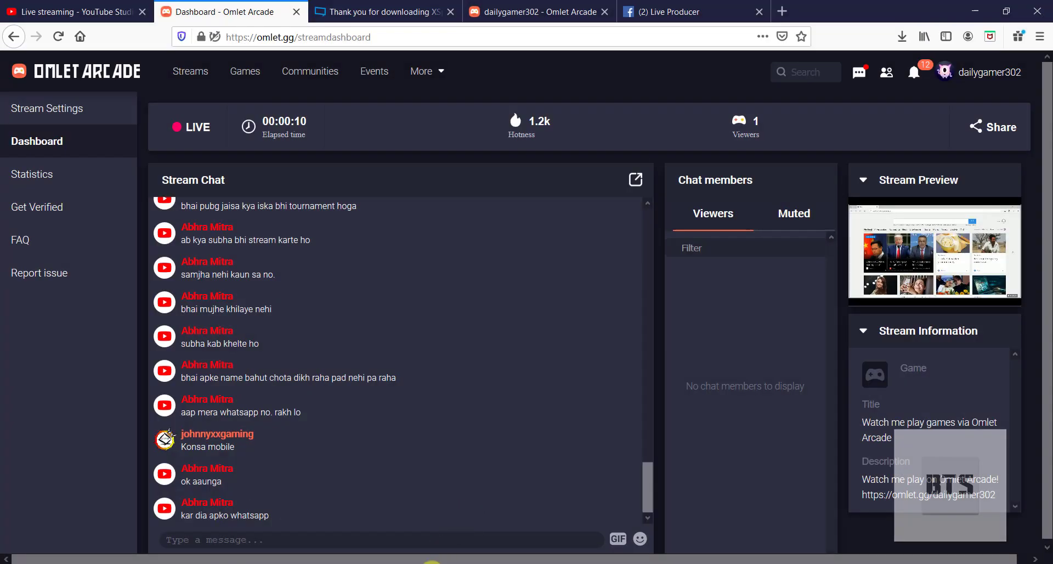
Open YouTube in Edge from the address-bar suggestion
{"action": "key", "text": "alt+Tab"}
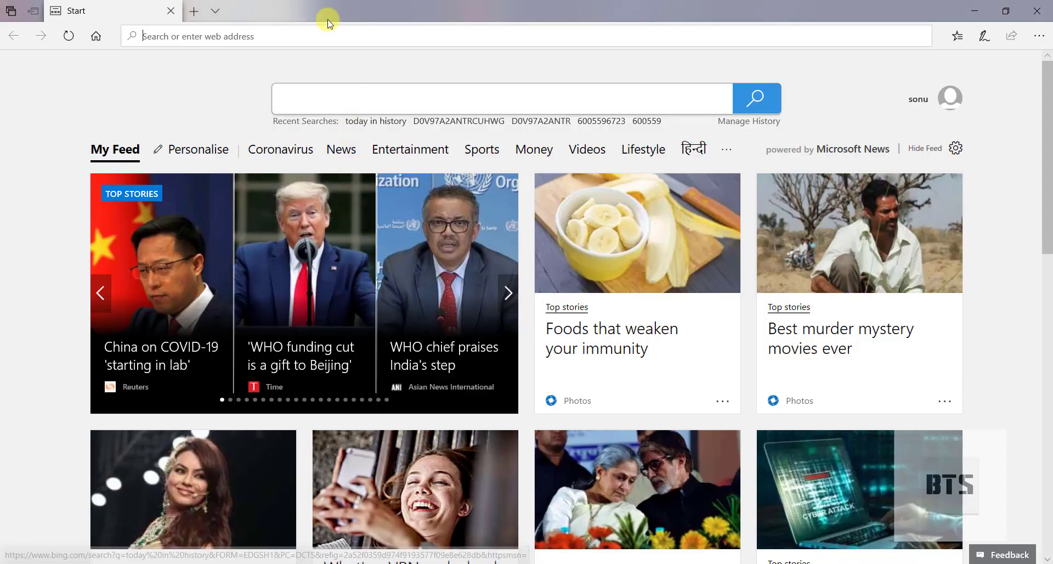
{"action": "type", "text": "y"}
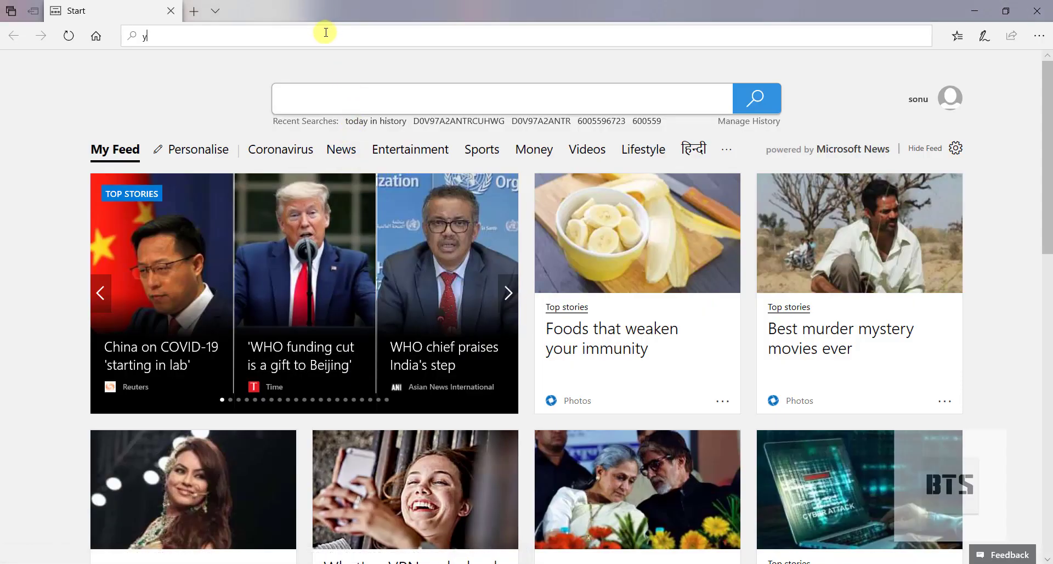
{"action": "type", "text": "outub"}
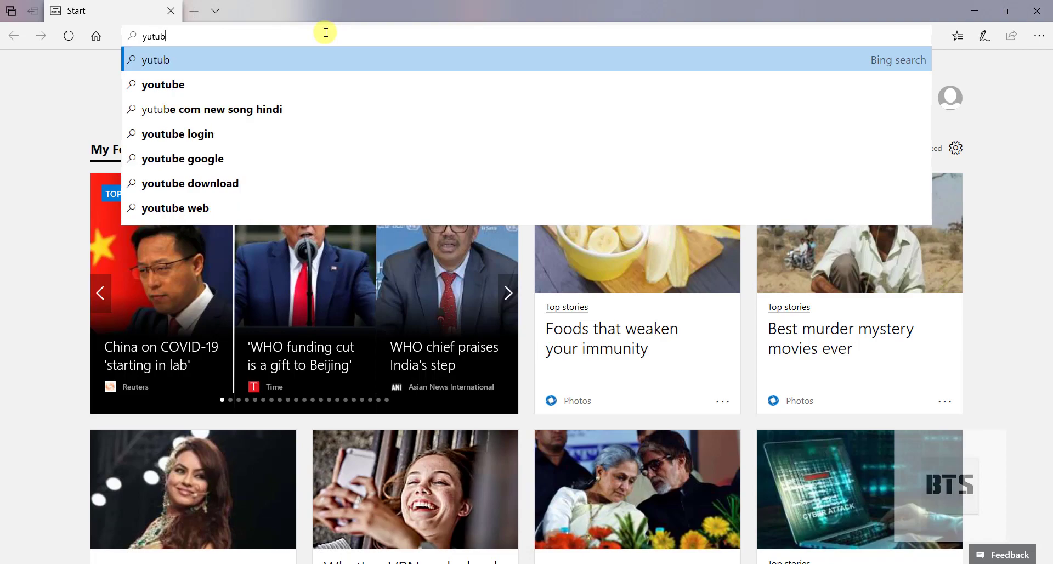
{"action": "left_click", "coordinate": [249, 84]}
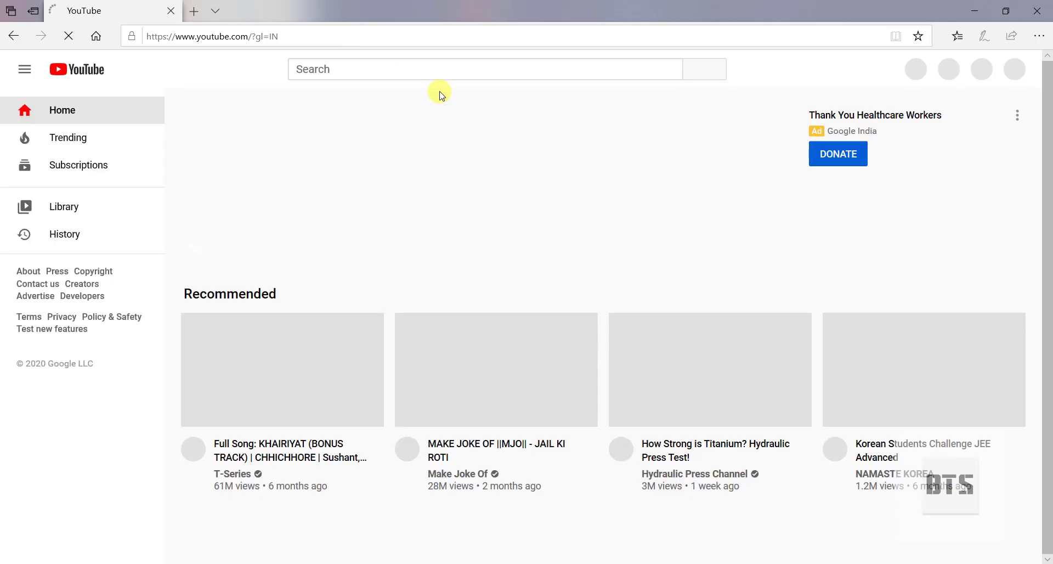
Search YouTube for coronavirus
{"action": "left_click", "coordinate": [464, 69]}
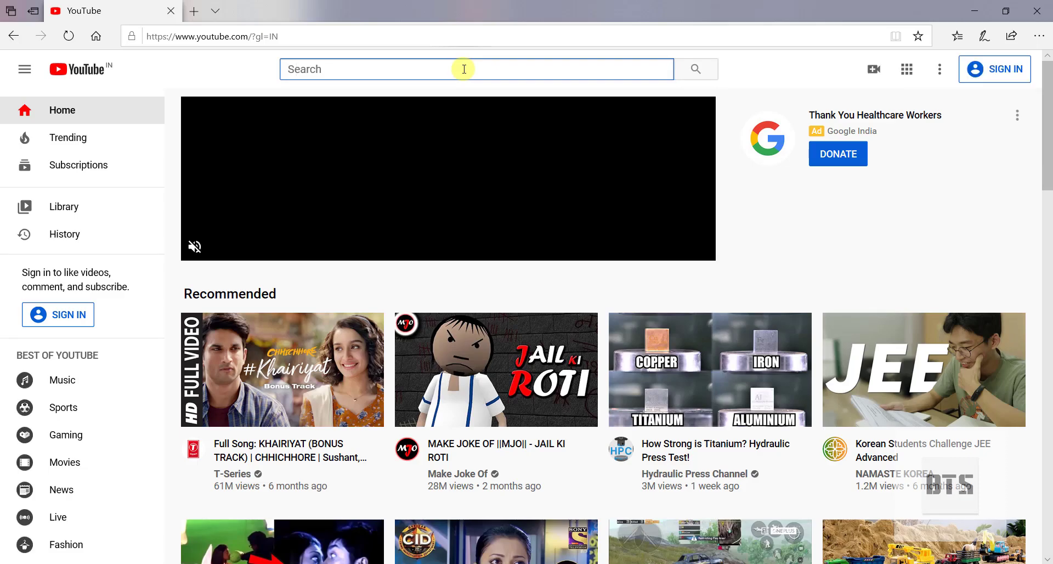
{"action": "type", "text": "coro"}
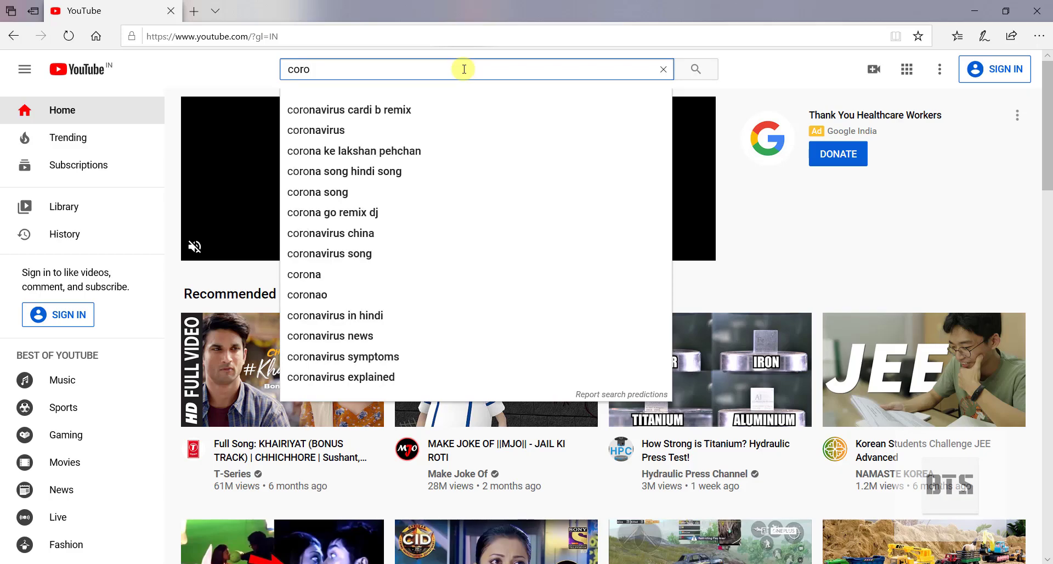
{"action": "left_click", "coordinate": [341, 129]}
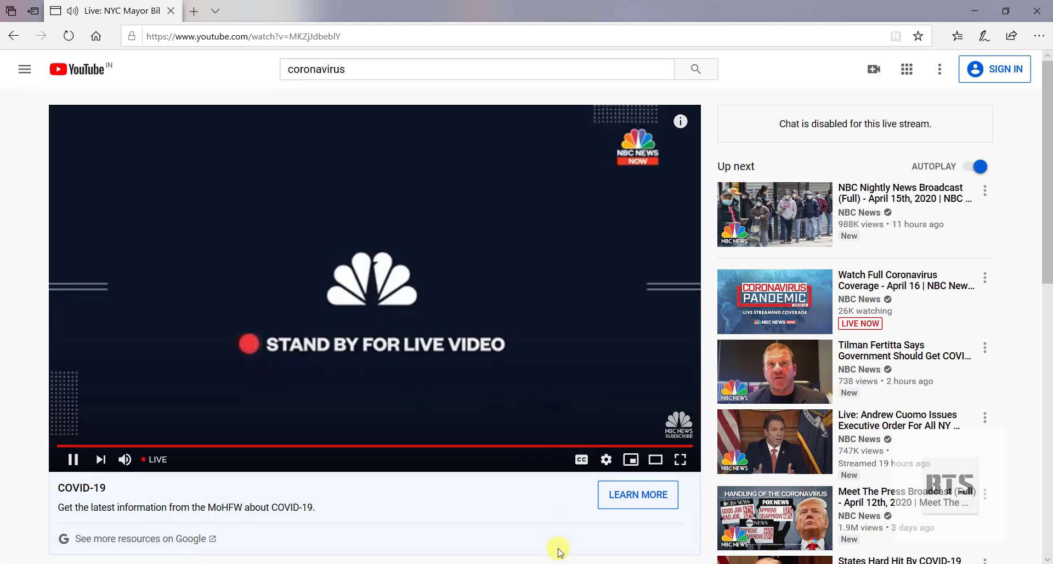
Pause Omlet's stream preview and view it full screen to confirm the NBC News video
{"action": "left_click", "coordinate": [556, 516]}
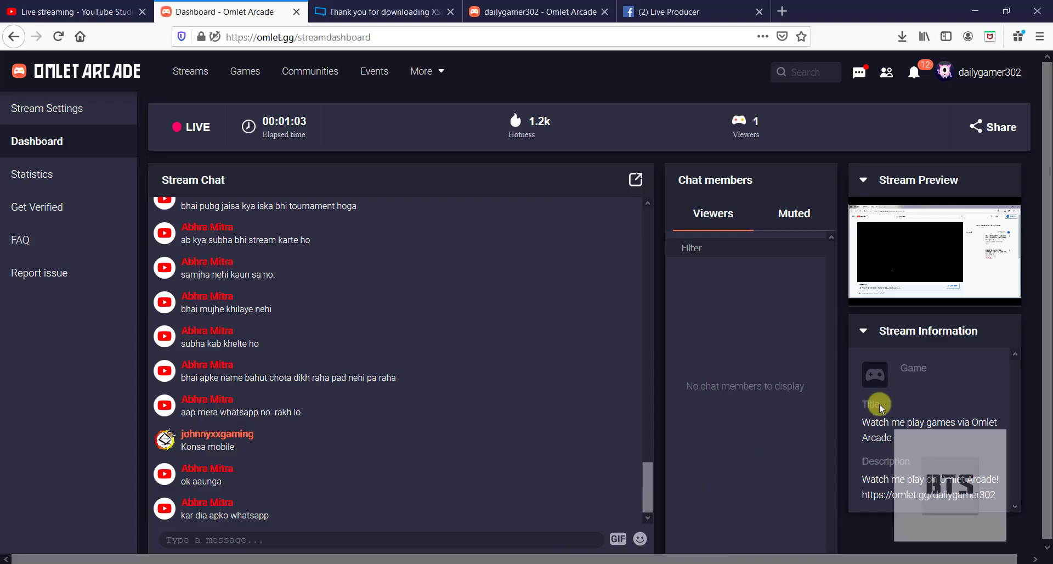
{"action": "key", "text": "alt+Tab"}
{"action": "left_click", "coordinate": [1006, 296]}
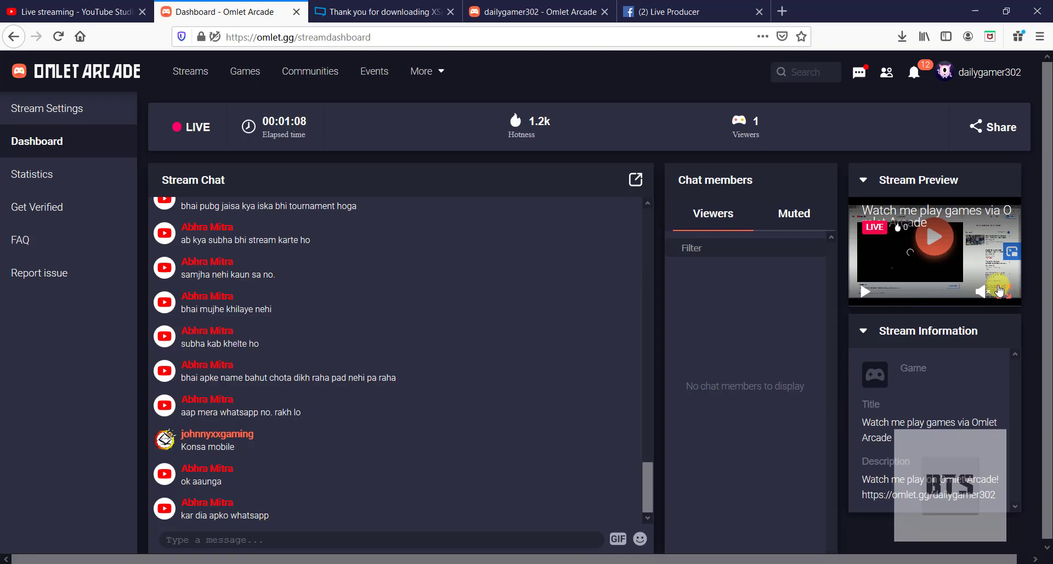
{"action": "left_click", "coordinate": [1000, 291]}
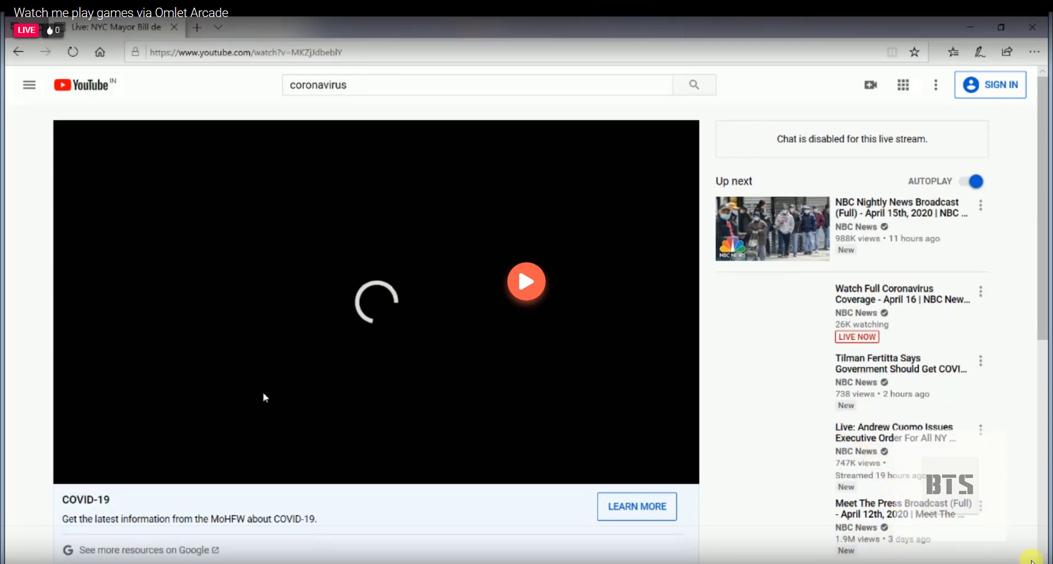
{"action": "key", "text": "Escape"}
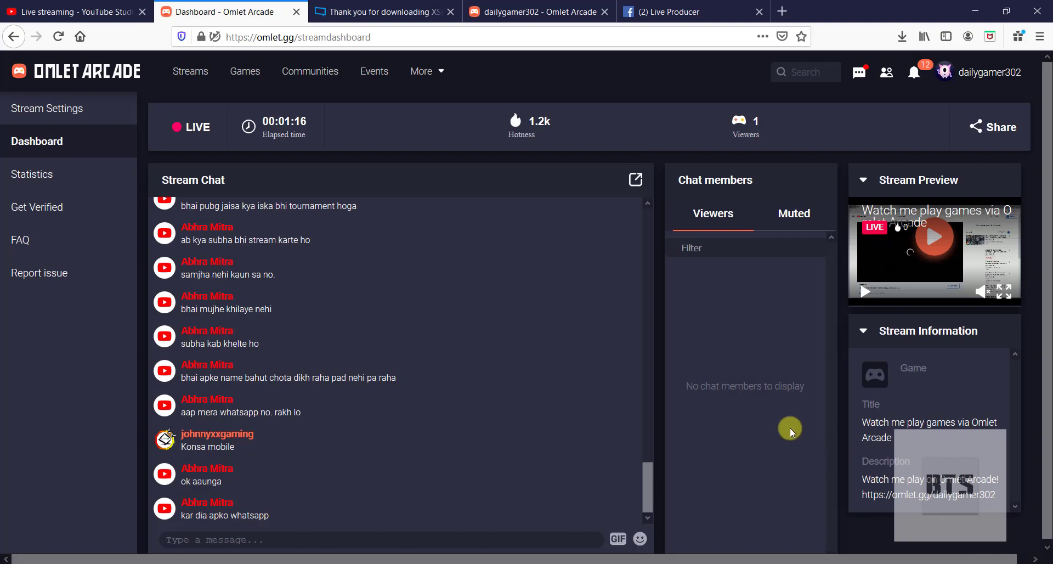
Resume the preview, recheck it full screen, then bring up YouTube Studio's live dashboard
{"action": "left_click", "coordinate": [869, 287]}
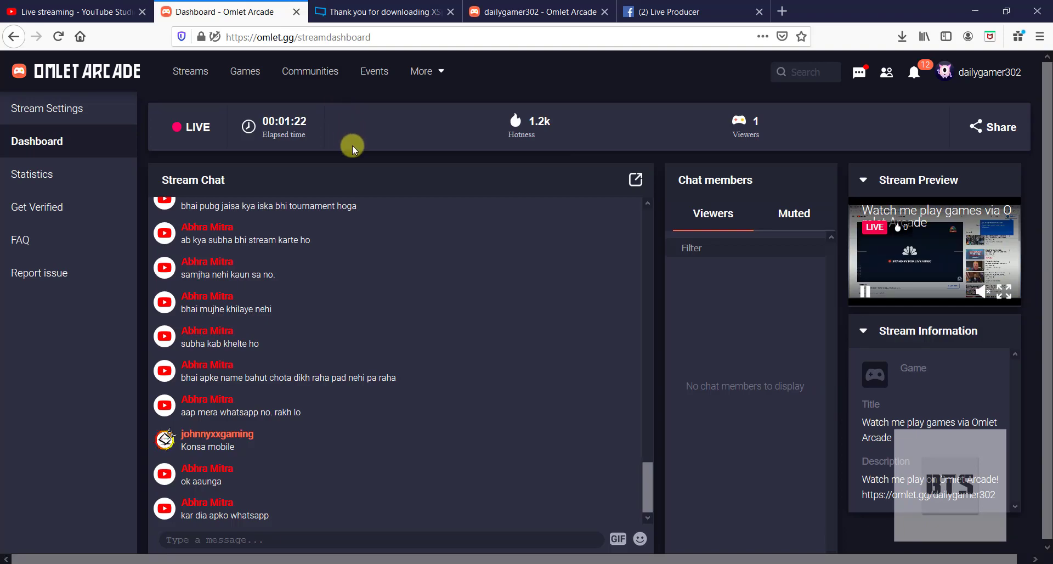
{"action": "left_click", "coordinate": [1004, 291]}
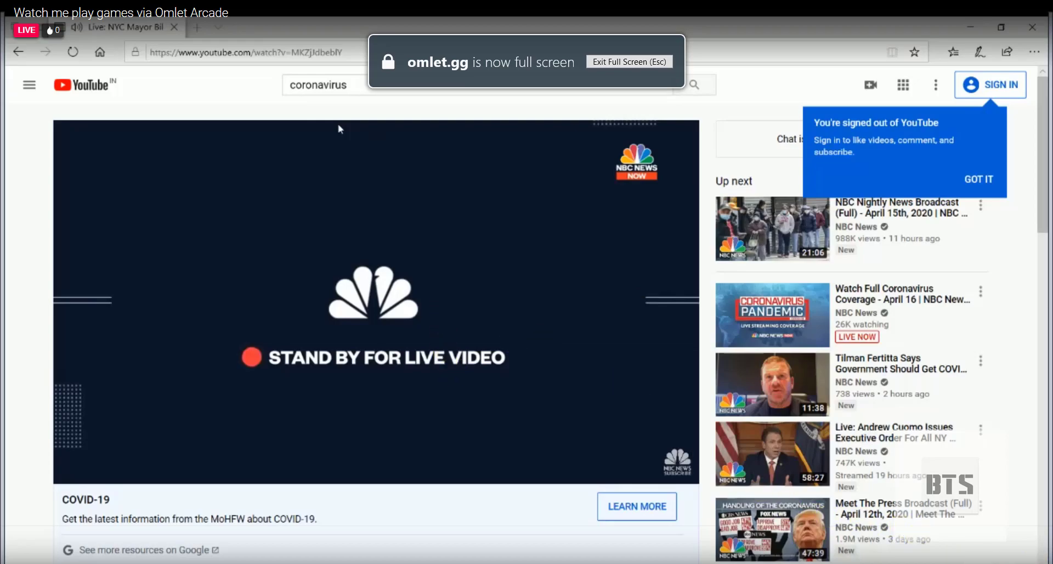
{"action": "key", "text": "Escape"}
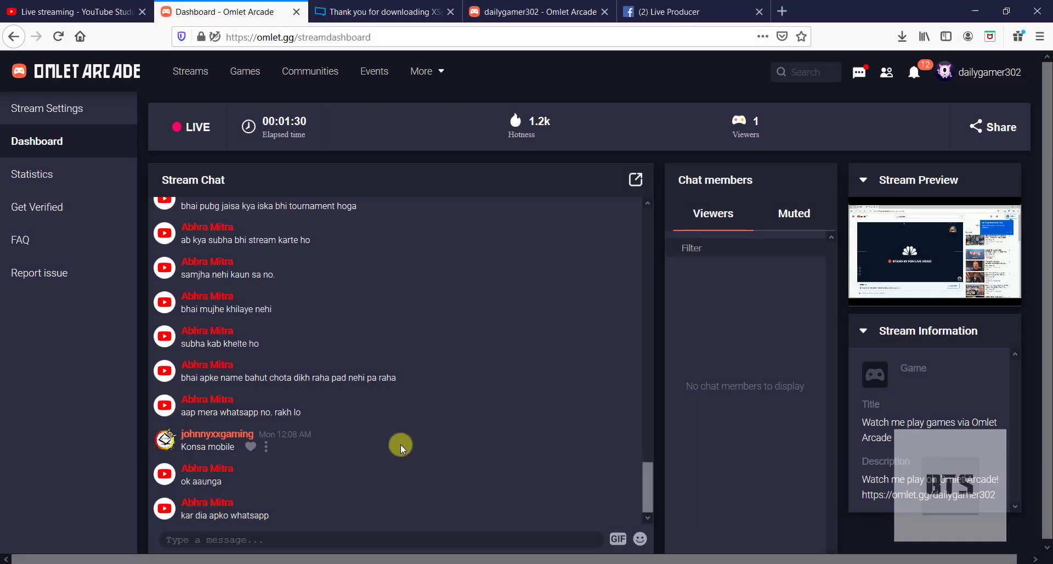
{"action": "left_click", "coordinate": [104, 12]}
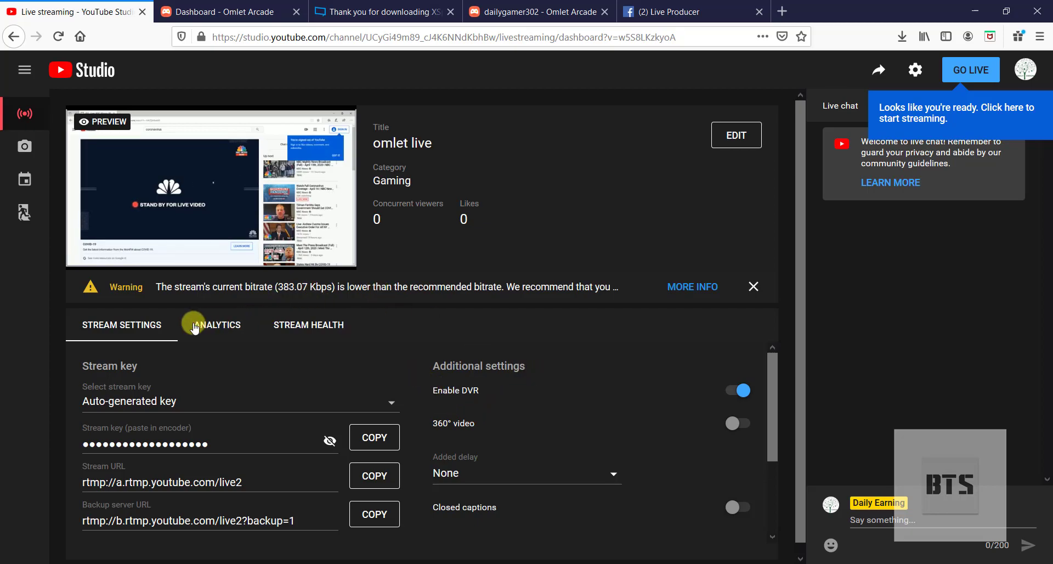
Dismiss the 383.07 Kbps low-bitrate warning, confirm Live Producer shows the NBC feed, and return to Omlet
{"action": "left_click", "coordinate": [753, 286]}
{"action": "mouse_move", "coordinate": [207, 212]}
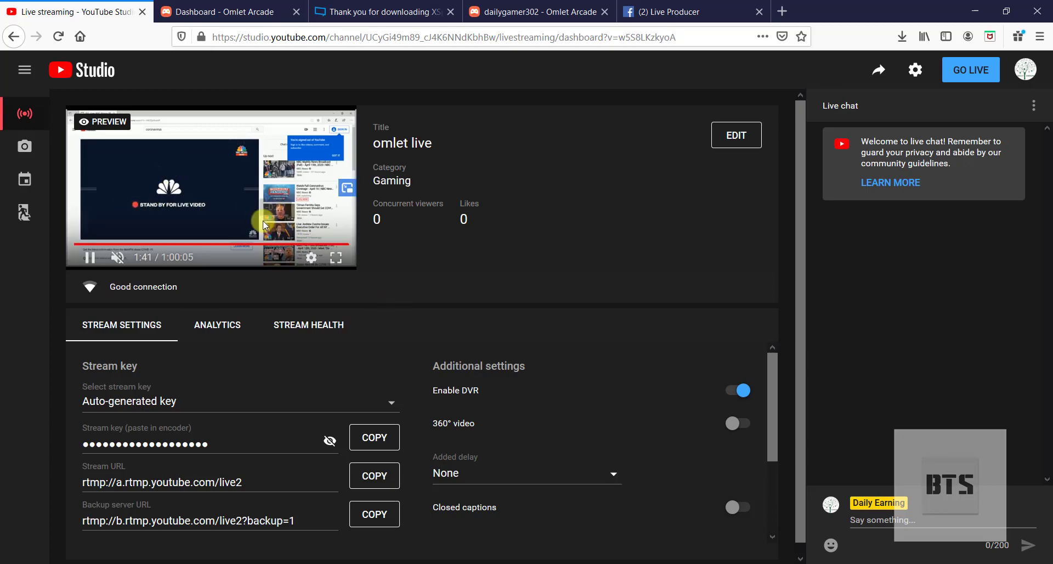
{"action": "left_click", "coordinate": [683, 4]}
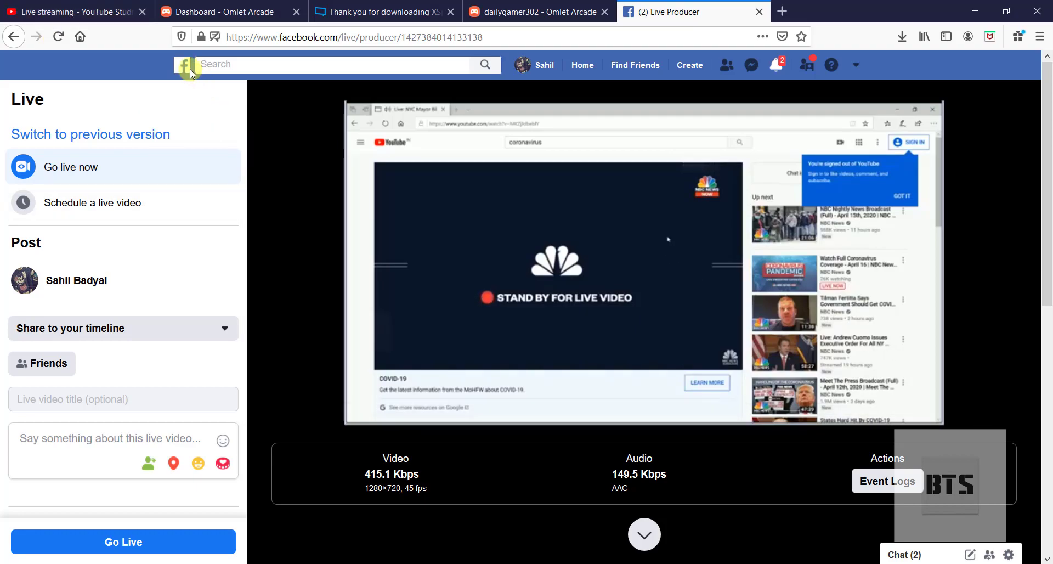
{"action": "left_click", "coordinate": [101, 7]}
{"action": "left_click", "coordinate": [229, 8]}
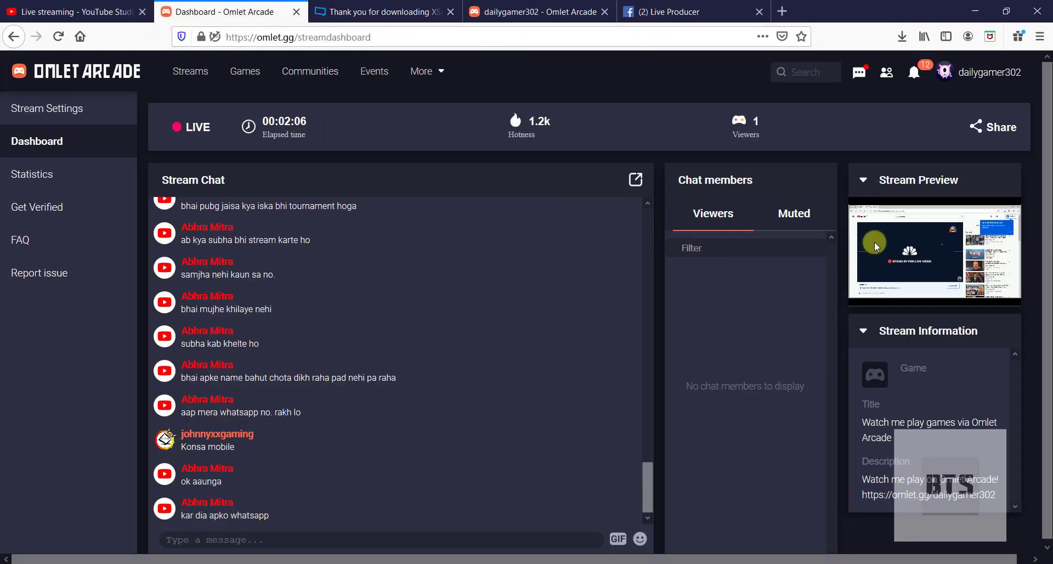
Return to YouTube Studio's live dashboard showing Good connection and 1 concurrent viewer
{"action": "left_click", "coordinate": [88, 5]}
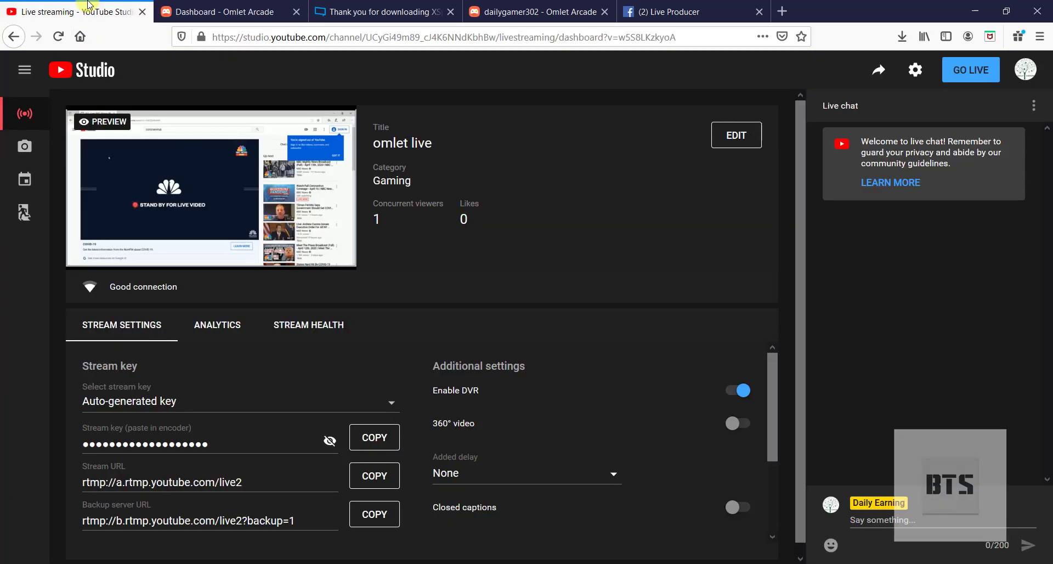